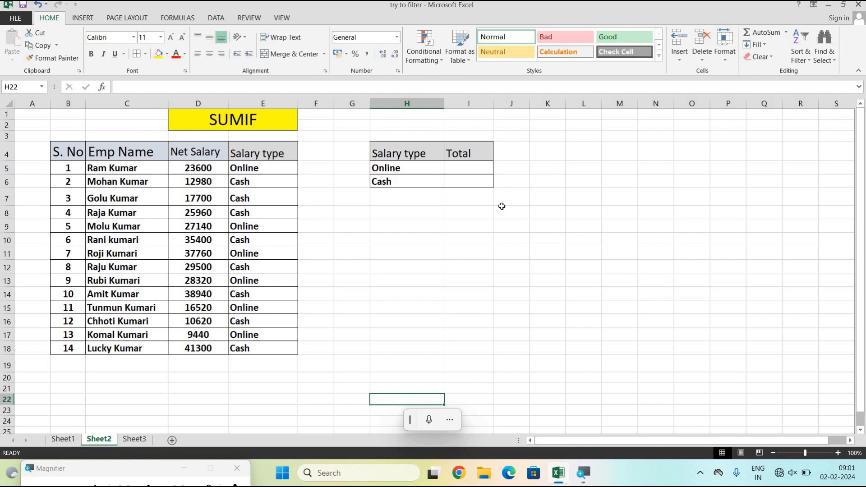
# Start a SUMIF formula in cell I5 with the salary types in E5:E18 as its criteria range.
pyautogui.click(485, 167)
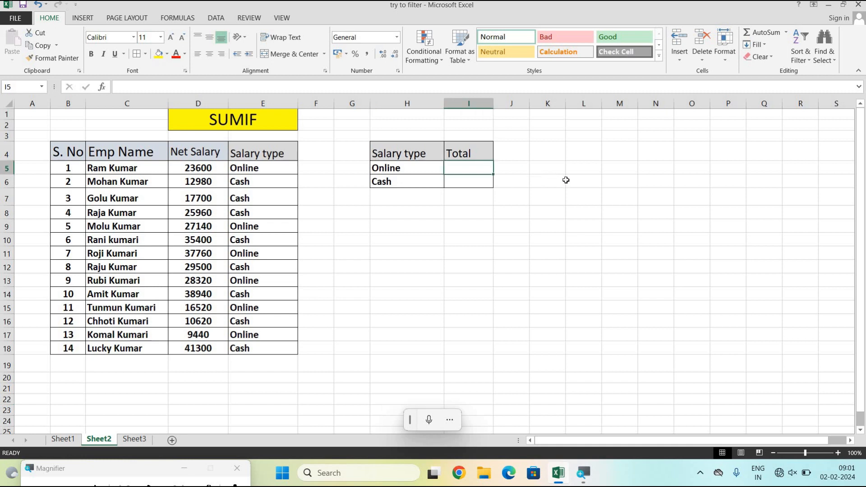
pyautogui.write('=')
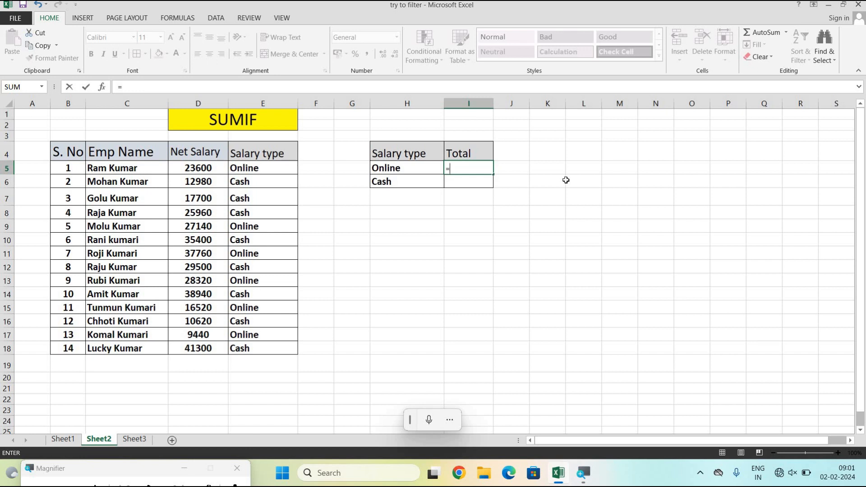
pyautogui.write('ms')
pyautogui.write('m')
pyautogui.press('BackSpace')
pyautogui.press('BackSpace')
pyautogui.press('BackSpace')
pyautogui.write('sum')
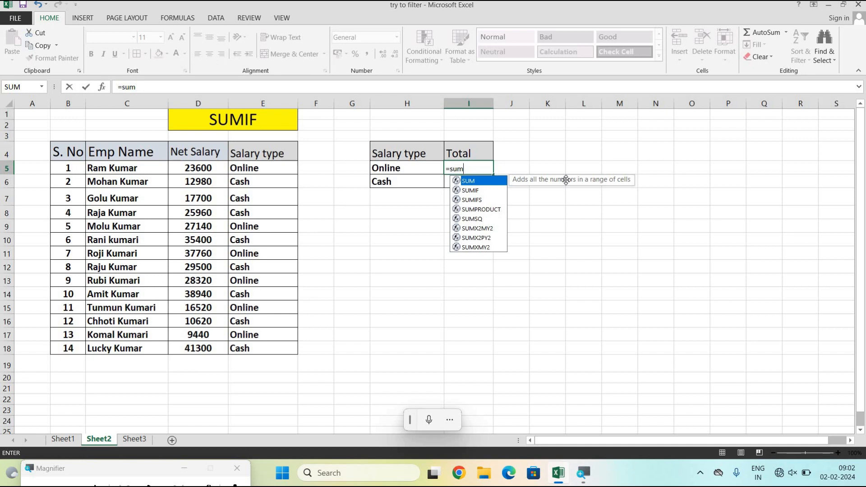
pyautogui.write('if')
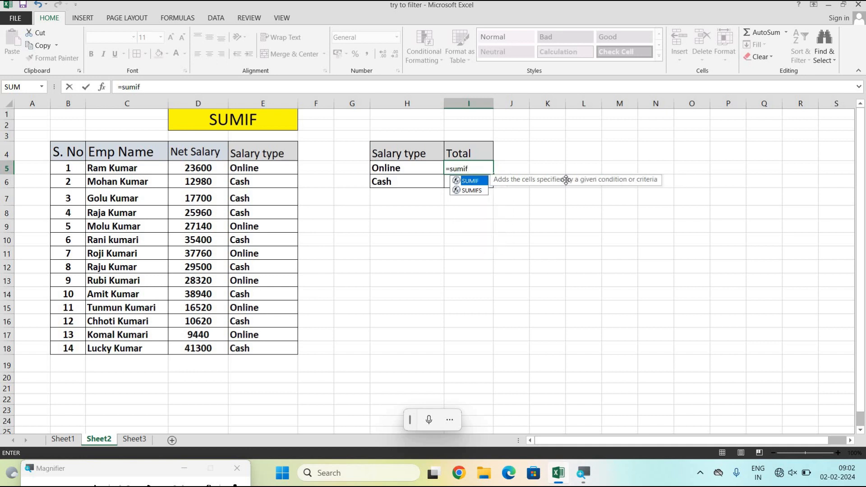
pyautogui.write('(')
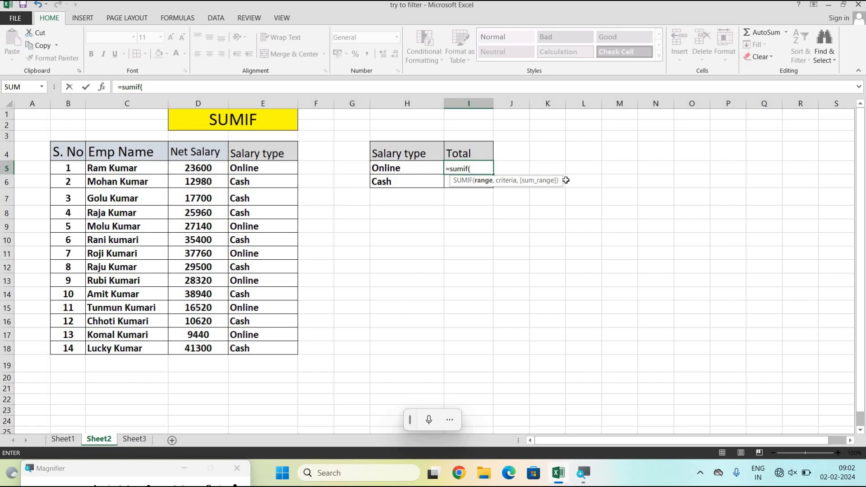
pyautogui.moveTo(268, 168); pyautogui.dragTo(263, 350)
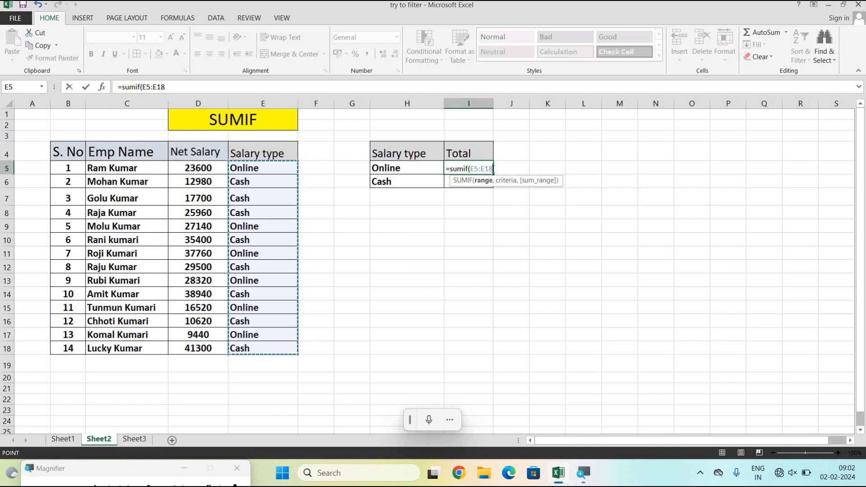
# Make the criteria range in the I5 formula absolute as $E$5:$E$18.
pyautogui.press('F2')
pyautogui.hotkey('shift', 'Left')
pyautogui.hotkey('shift', 'Left')
pyautogui.hotkey('shift', 'Left')
pyautogui.hotkey('shift', 'Left')
pyautogui.hotkey('shift', 'Left')
pyautogui.hotkey('shift', 'Left')
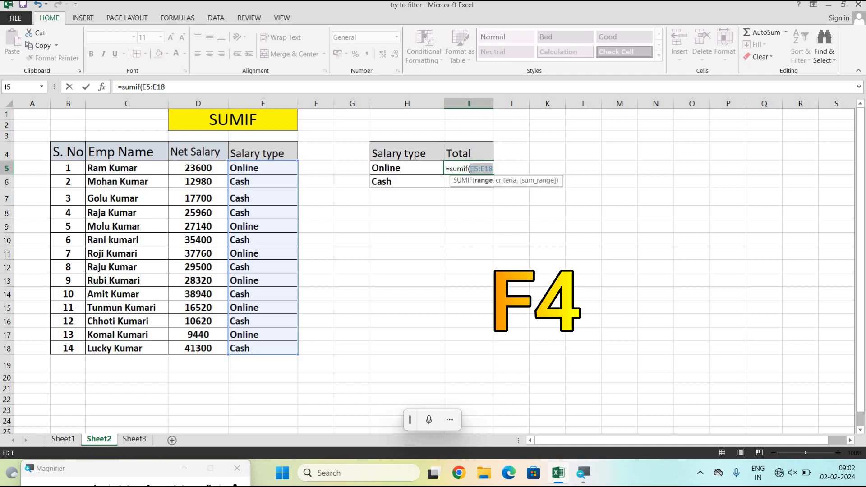
pyautogui.press('F4')
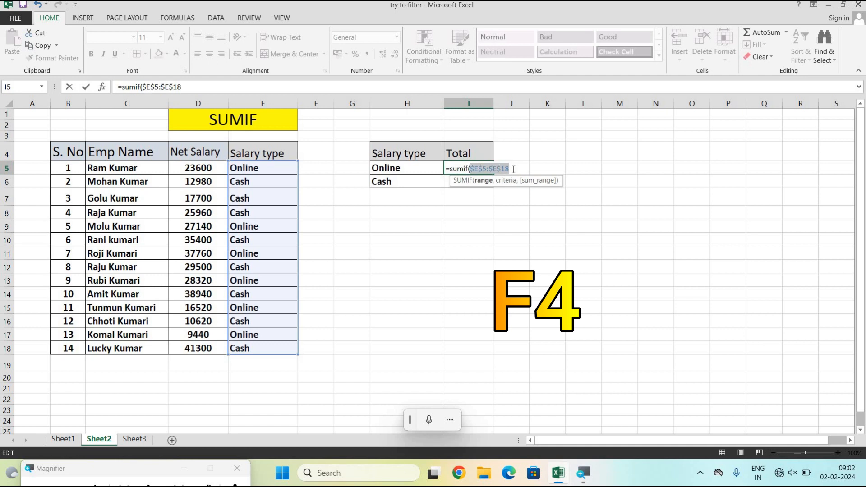
pyautogui.click(513, 170)
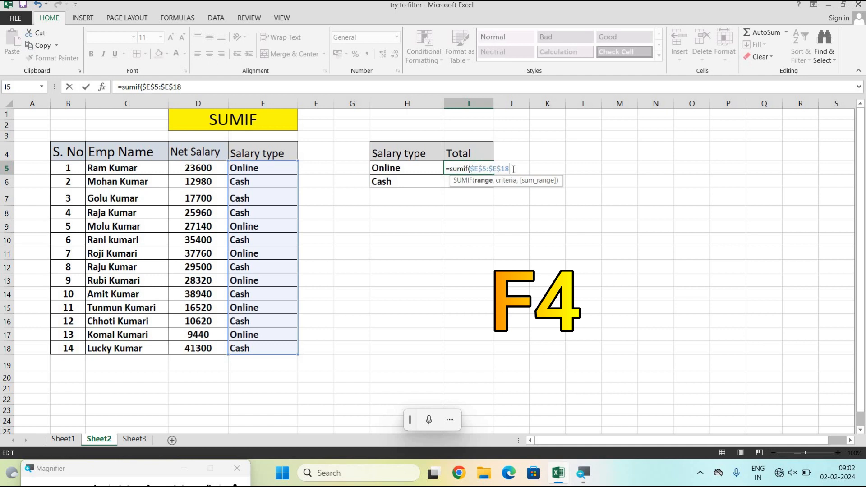
# Complete the I5 formula with the criterion "Online" and the absolute sum range $D$5:$D$18.
pyautogui.write(',')
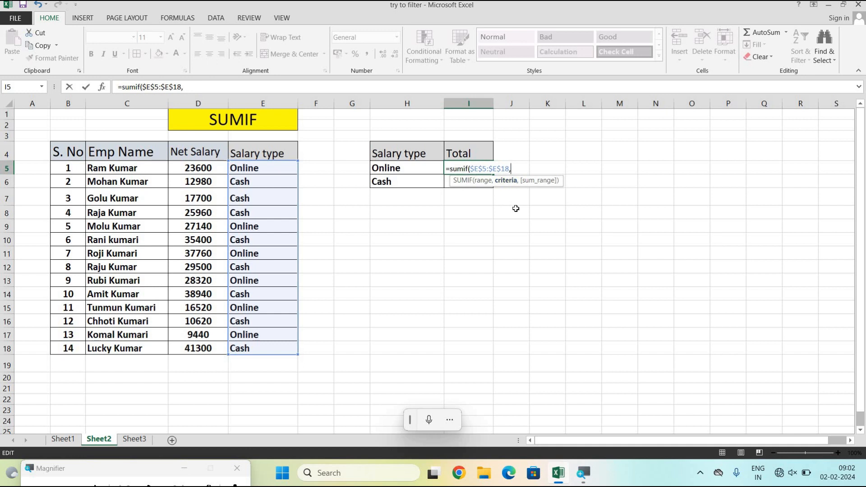
pyautogui.write('"Online"')
pyautogui.write(',')
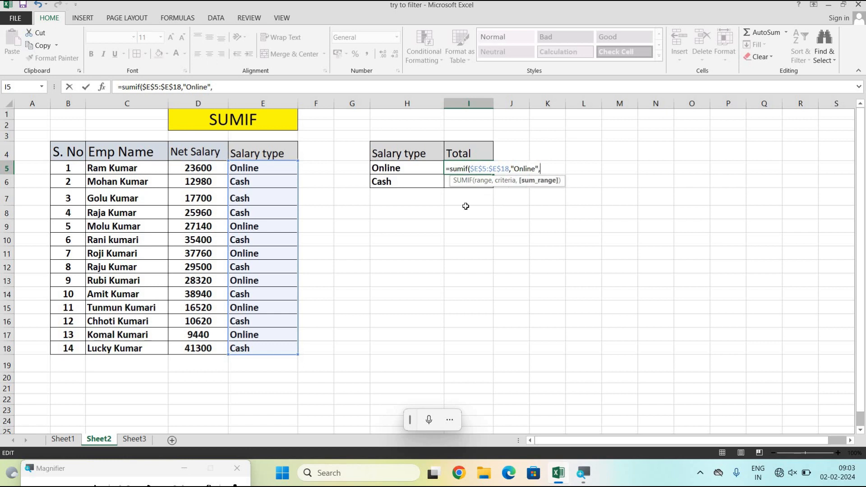
pyautogui.moveTo(202, 168); pyautogui.dragTo(203, 350)
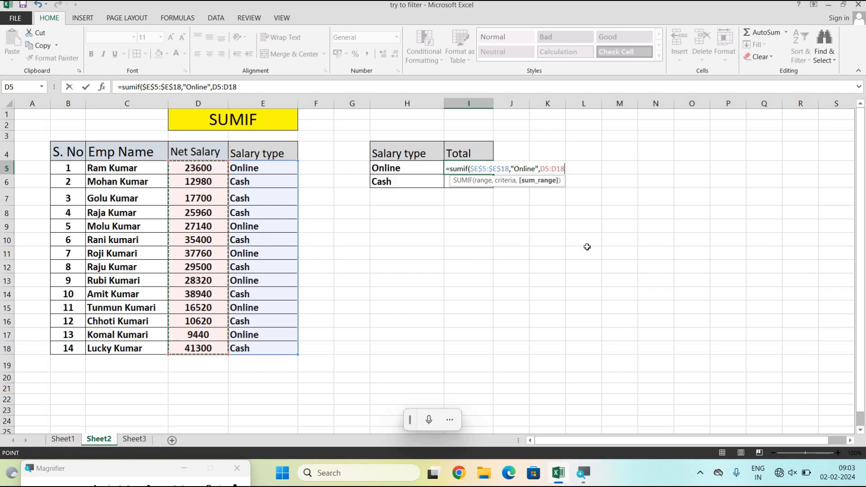
pyautogui.click(545, 169)
pyautogui.press('F4')
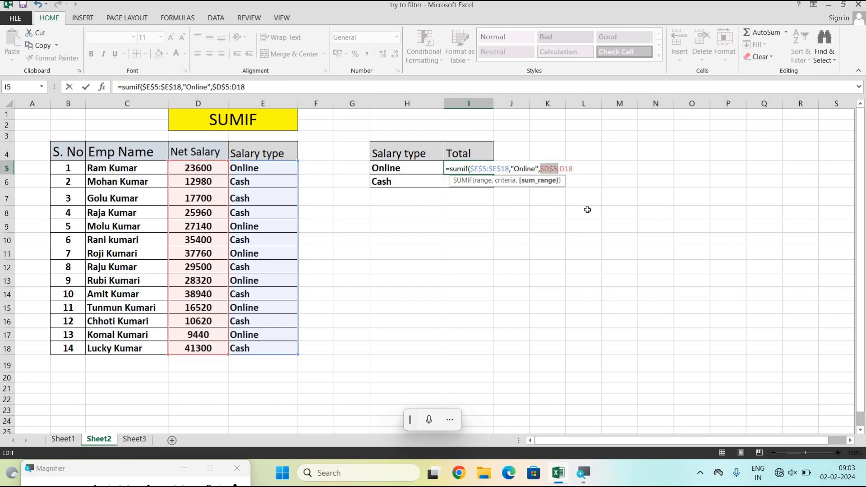
pyautogui.click(563, 170)
pyautogui.press('F4')
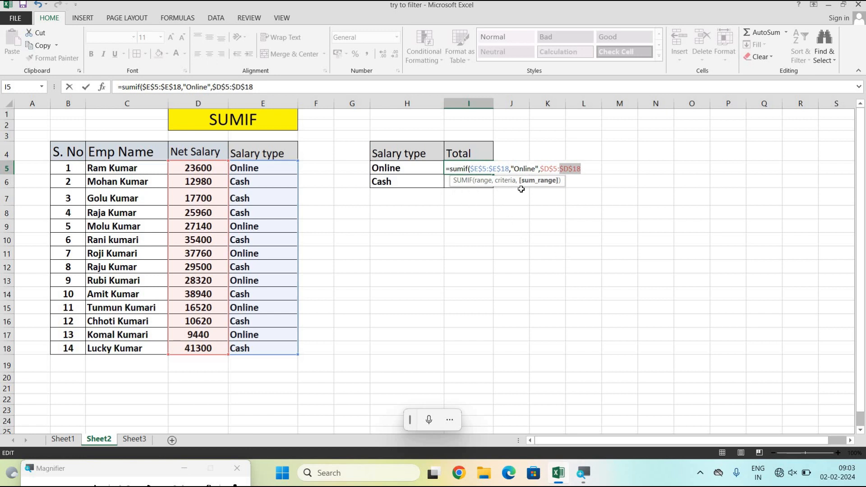
pyautogui.click(583, 169)
pyautogui.press('Return')
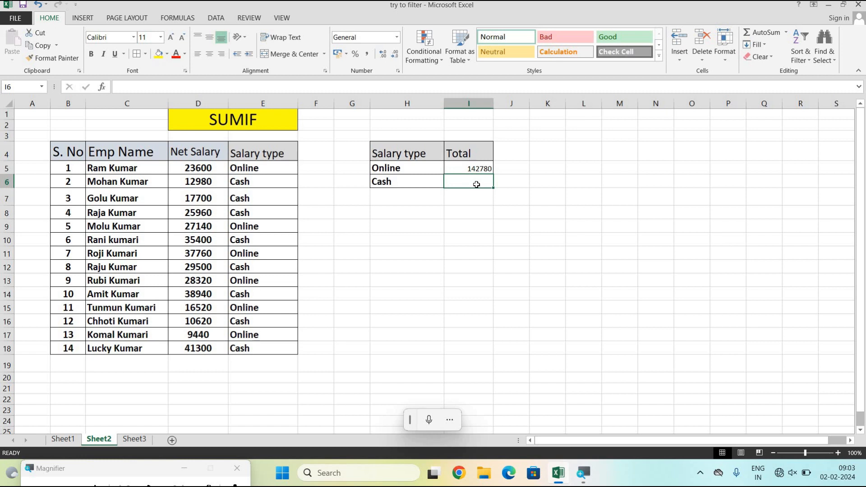
# Start a SUMIF formula in cell I6 with the absolute criteria range $E$5:$E$18.
pyautogui.write('=')
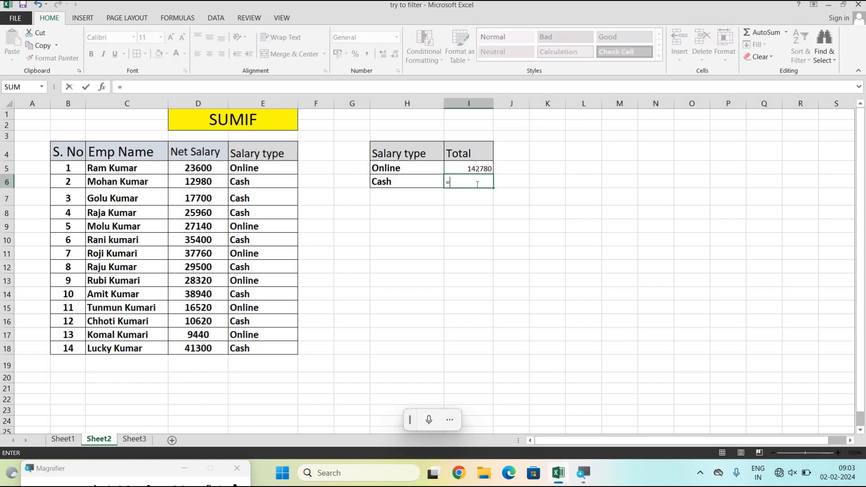
pyautogui.write('su')
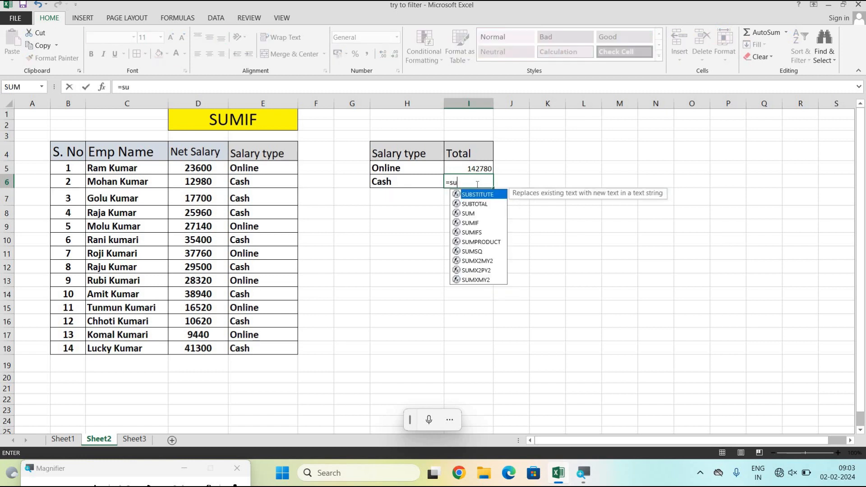
pyautogui.write('mif')
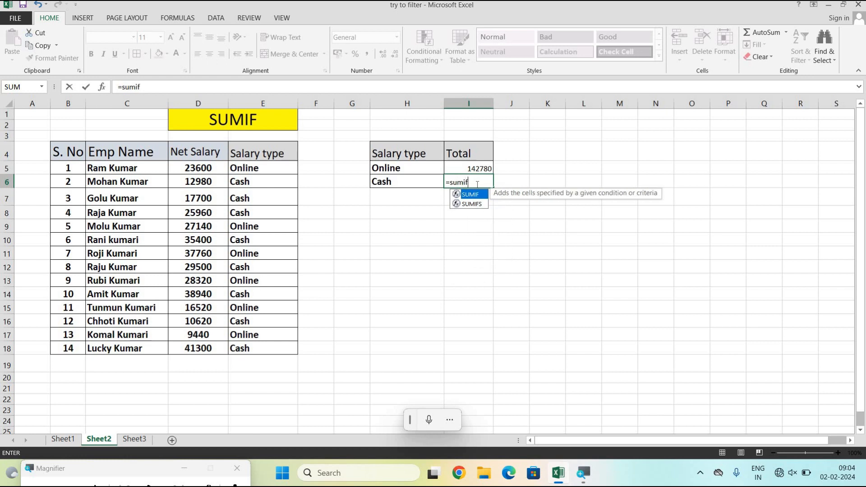
pyautogui.write('(')
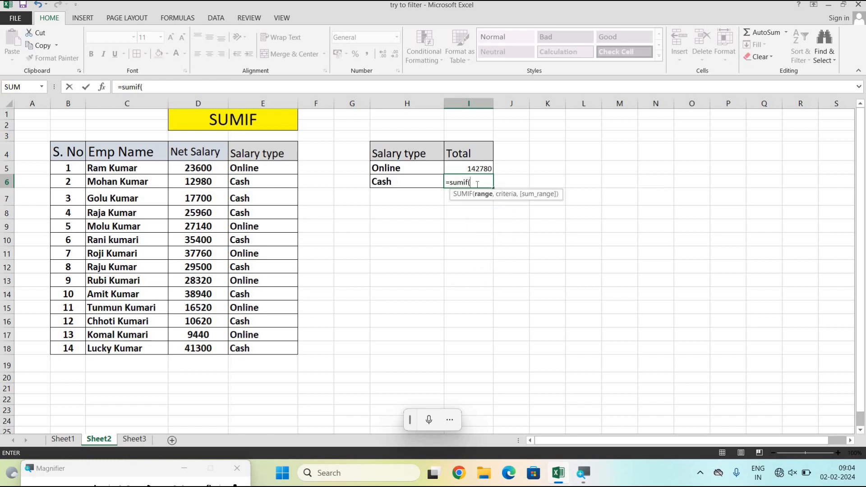
pyautogui.moveTo(264, 171); pyautogui.dragTo(282, 350)
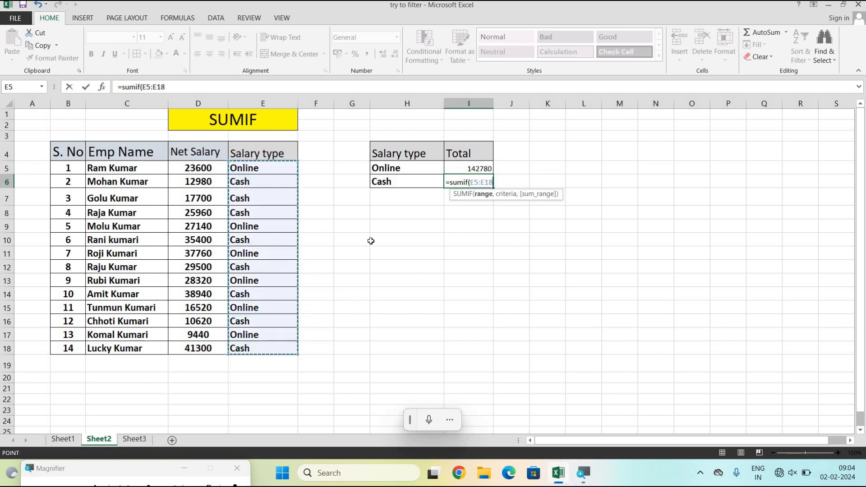
pyautogui.write(',')
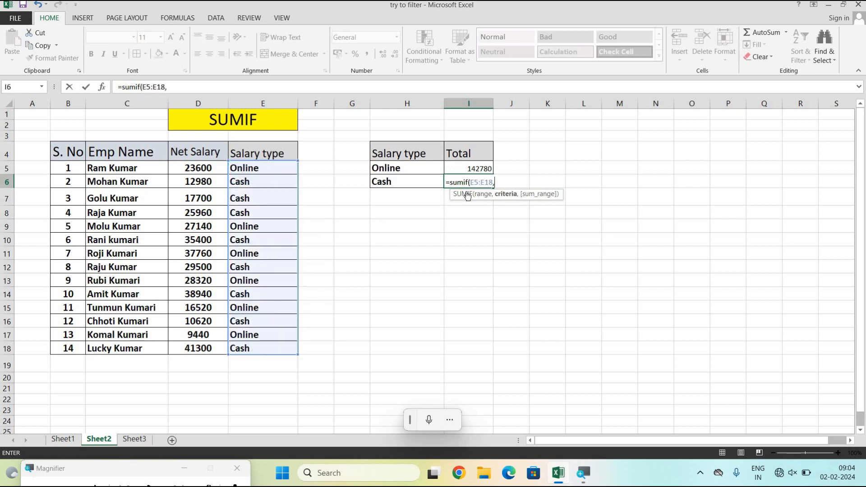
pyautogui.click(471, 181)
pyautogui.press('F4')
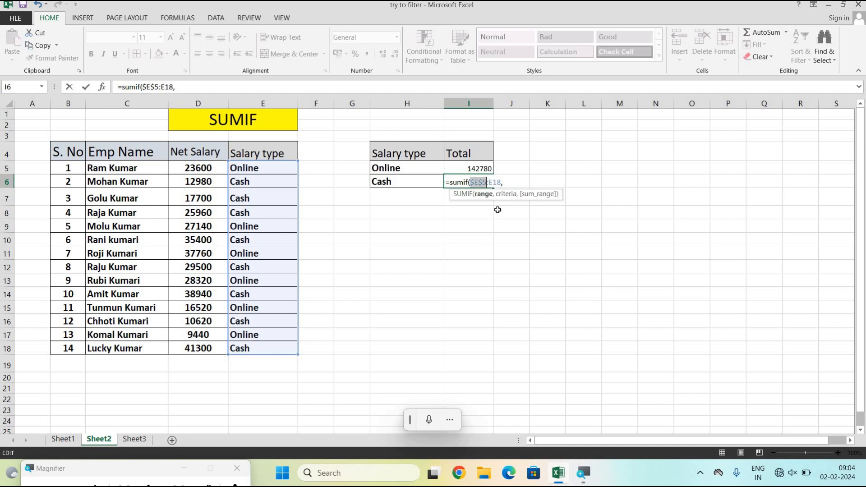
pyautogui.click(493, 182)
pyautogui.press('F4')
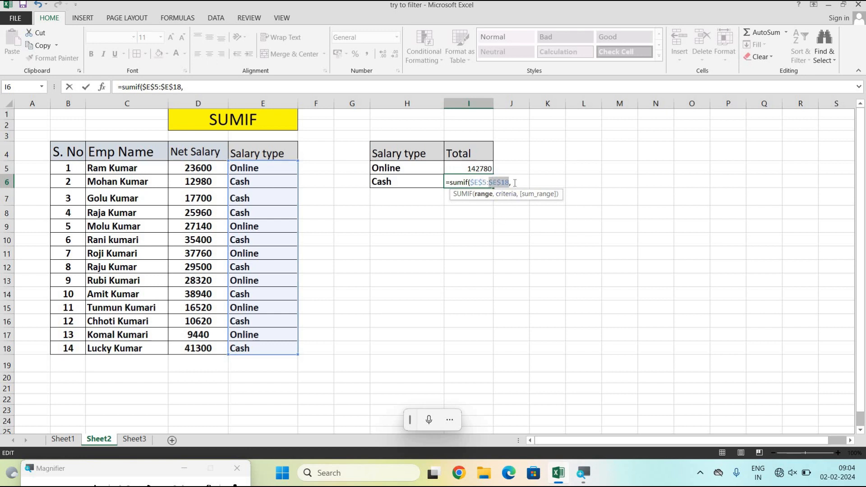
pyautogui.click(514, 182)
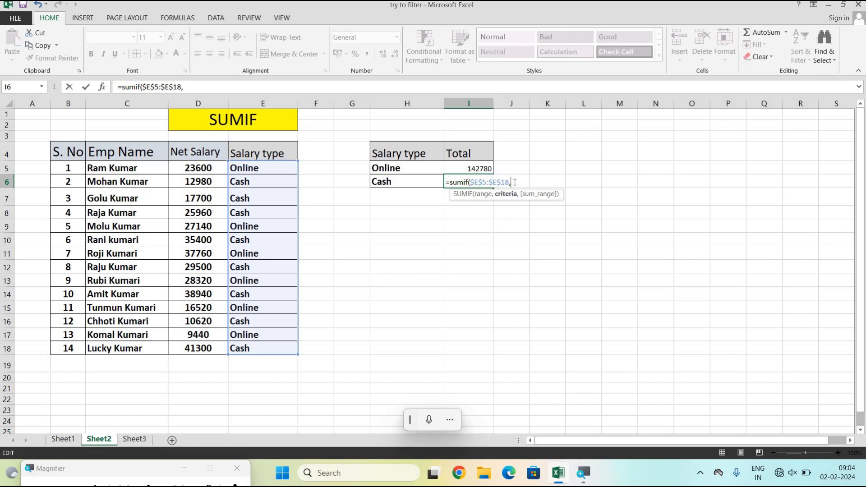
# Complete the I6 formula with the criterion "Cash" and the absolute sum range $D$5:$D$18.
pyautogui.write('"Cash"')
pyautogui.write(',')
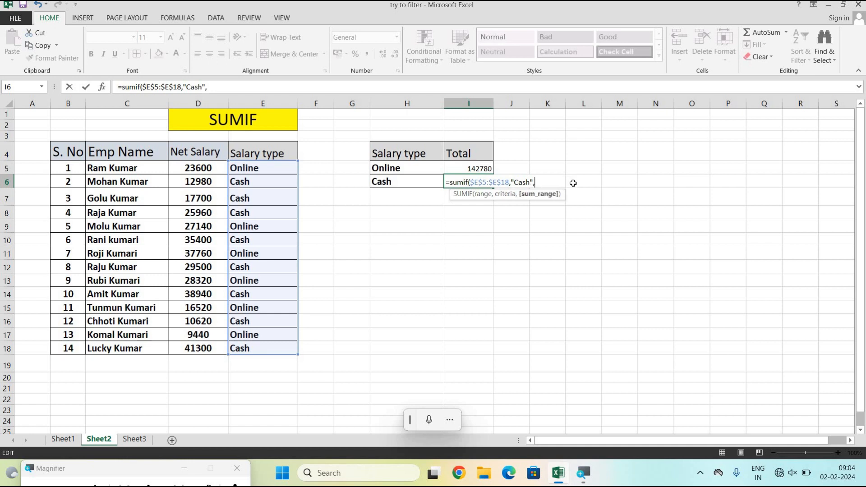
pyautogui.moveTo(203, 171); pyautogui.dragTo(203, 348)
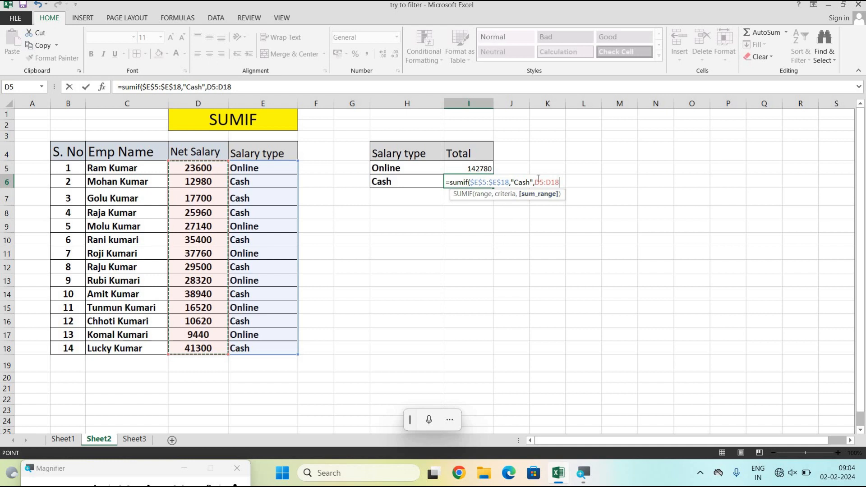
pyautogui.click(540, 182)
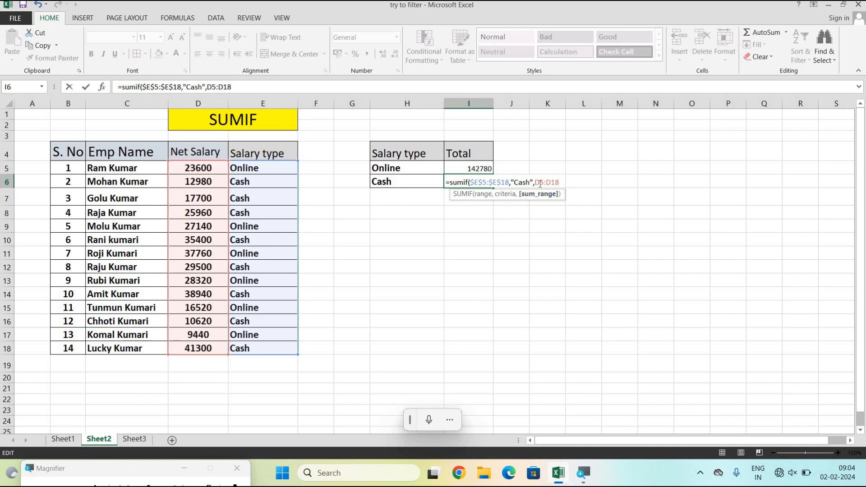
pyautogui.press('F4')
pyautogui.press('F4')
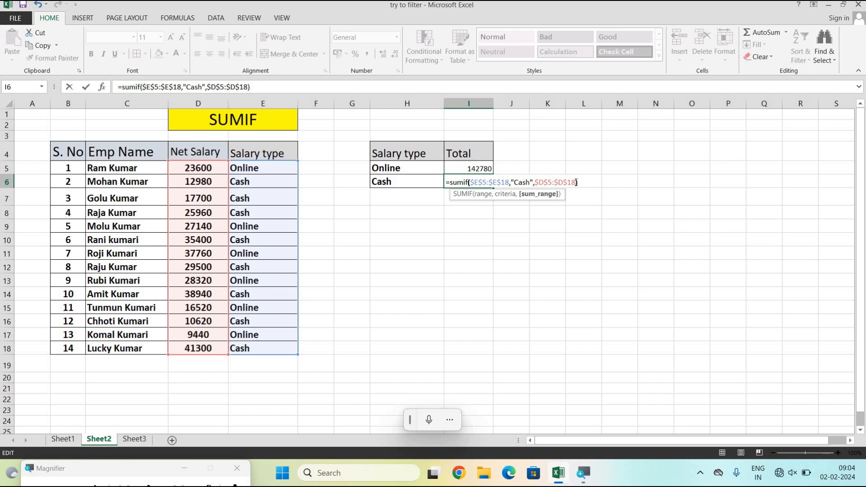
pyautogui.press('Return')
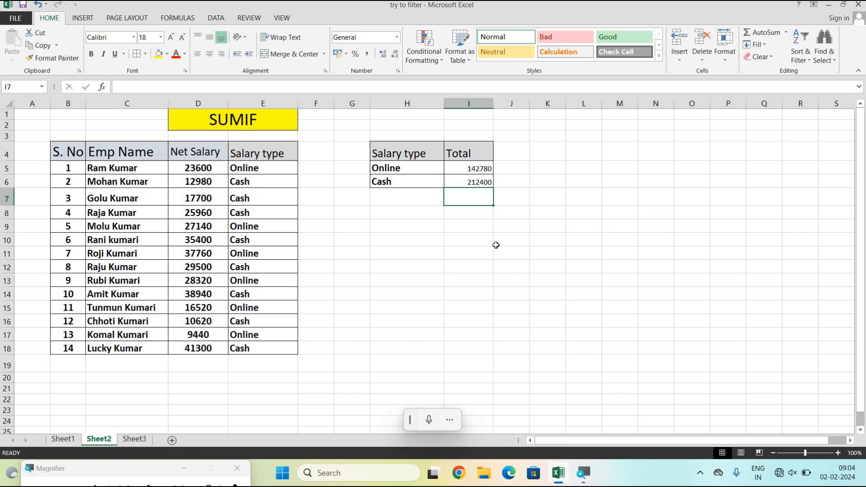
# Total the net salaries D5:D18 in cell D19 with AutoSum.
pyautogui.click(191, 371)
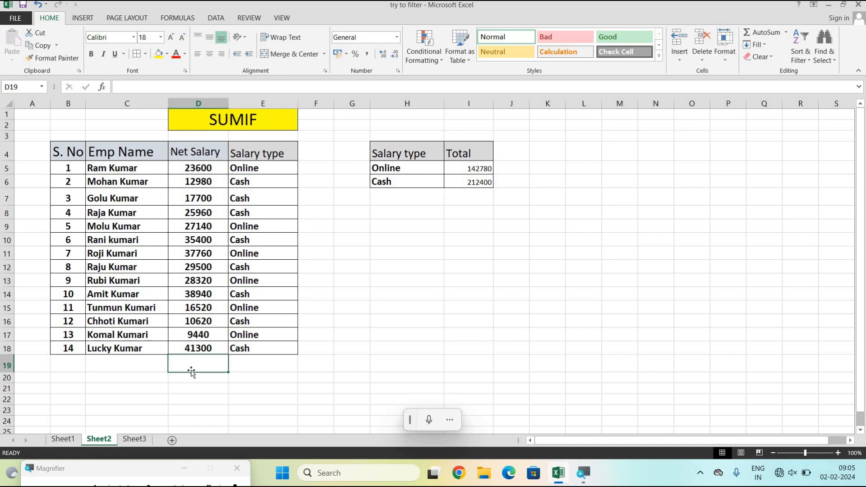
pyautogui.click(766, 33)
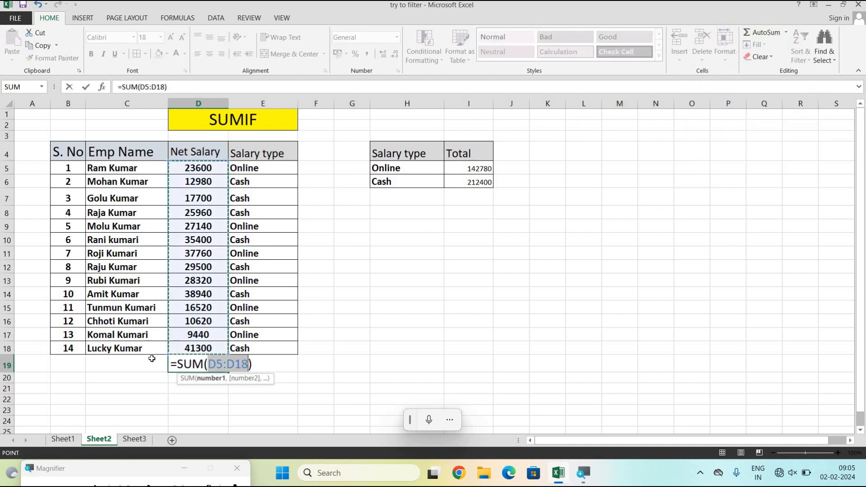
pyautogui.press('Return')
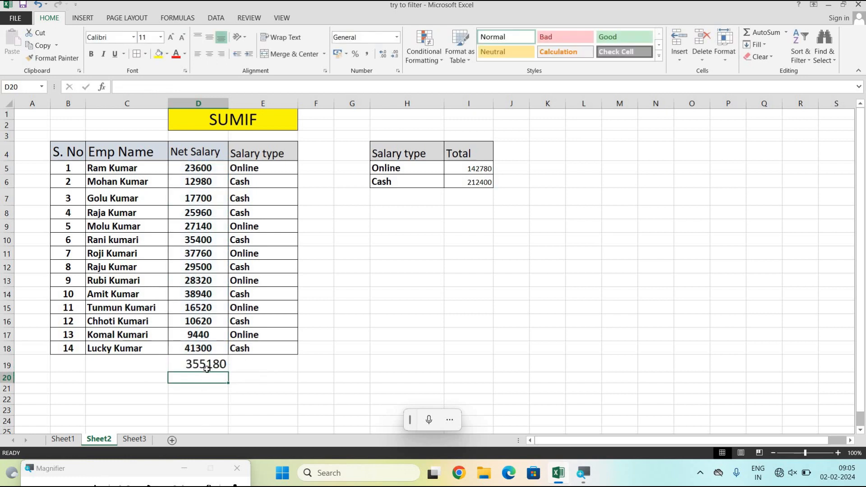
# Total the Online and Cash amounts I5:I6 in cell I7 with AutoSum.
pyautogui.click(475, 195)
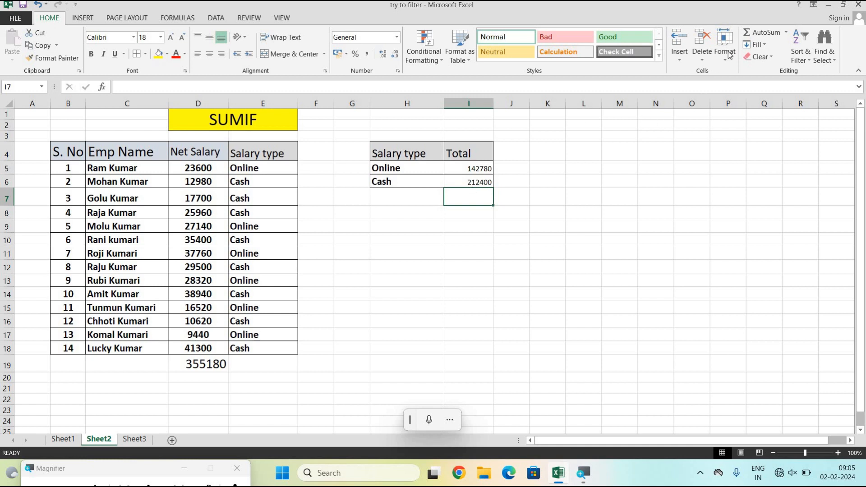
pyautogui.click(756, 36)
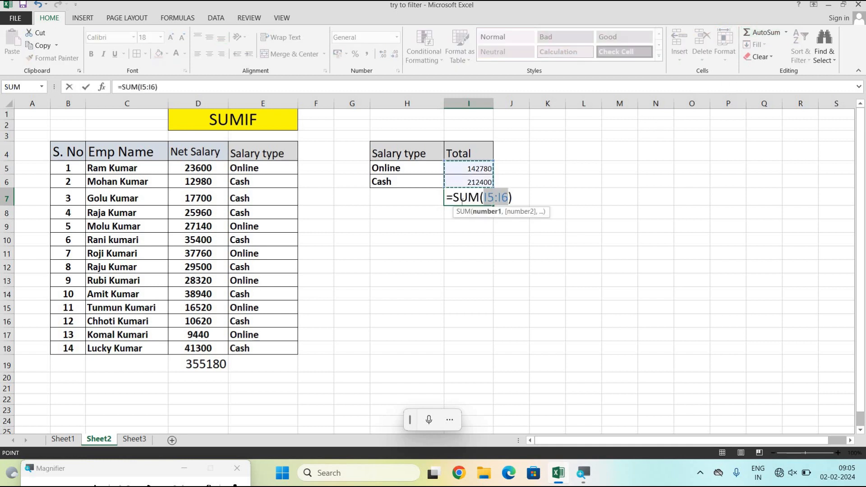
pyautogui.press('Return')
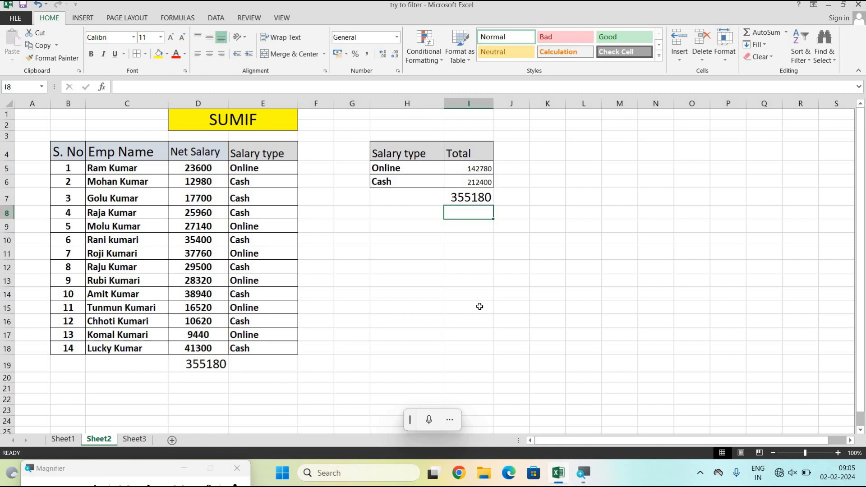
# Switch to Sheet3 and examine the employee records, annual salaries and payment statuses down to the last row.
pyautogui.click(143, 440)
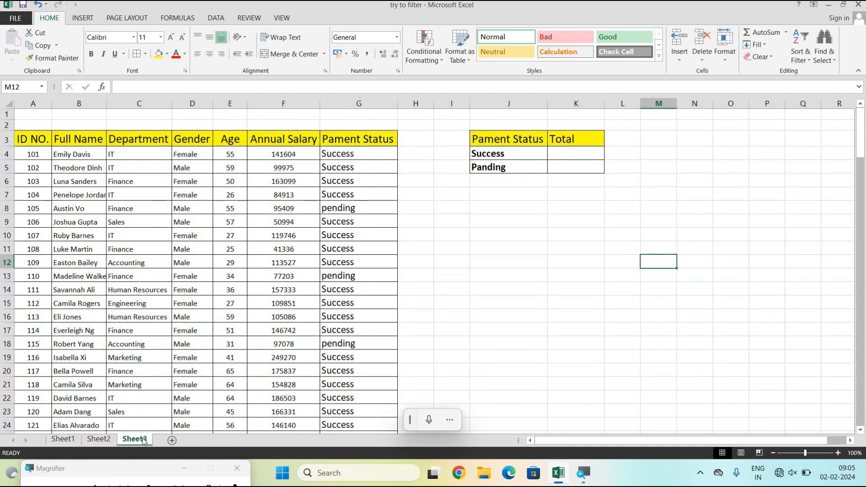
pyautogui.scroll(-3, 79, 238)
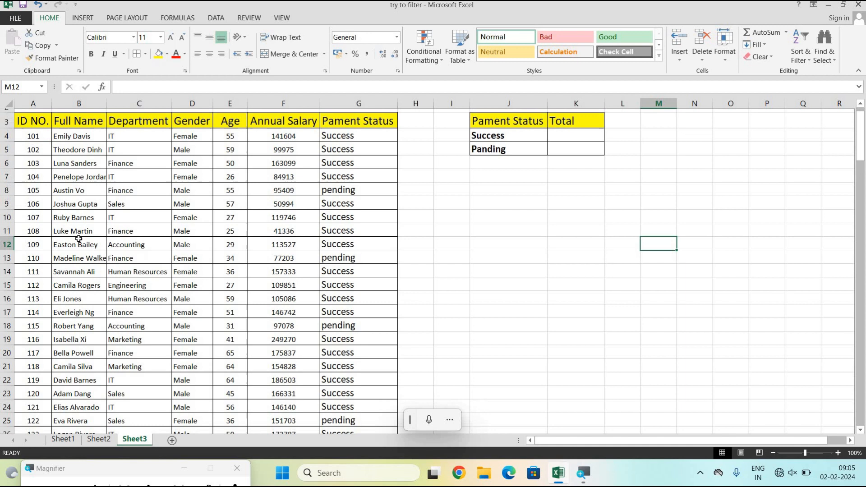
pyautogui.scroll(3, 78, 238)
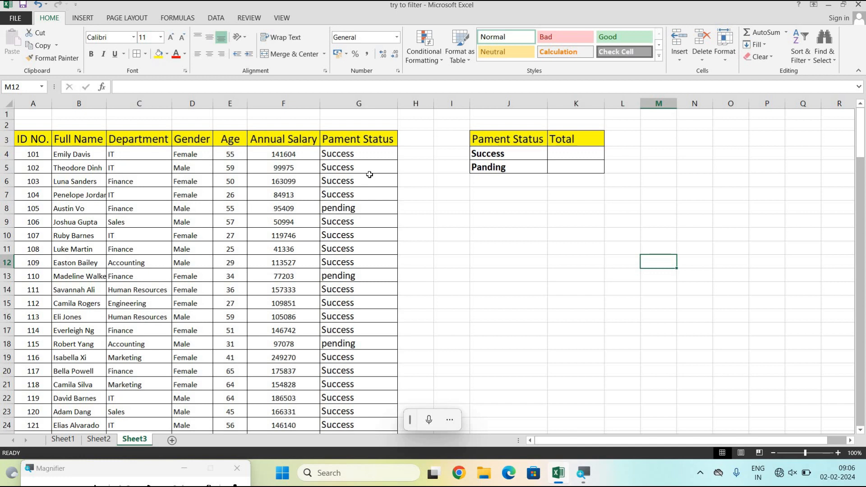
pyautogui.scroll(-18, 369, 175)
pyautogui.scroll(-8, 370, 175)
pyautogui.scroll(-6, 218, 232)
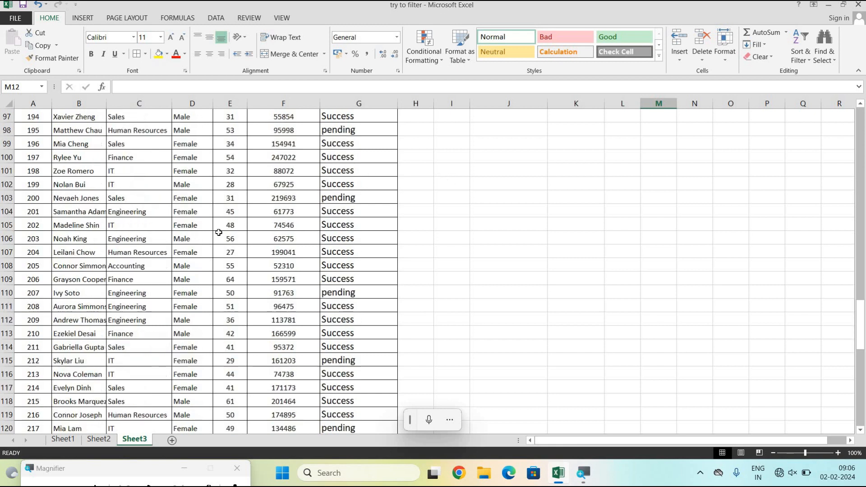
pyautogui.scroll(-18, 219, 233)
pyautogui.scroll(1, 219, 233)
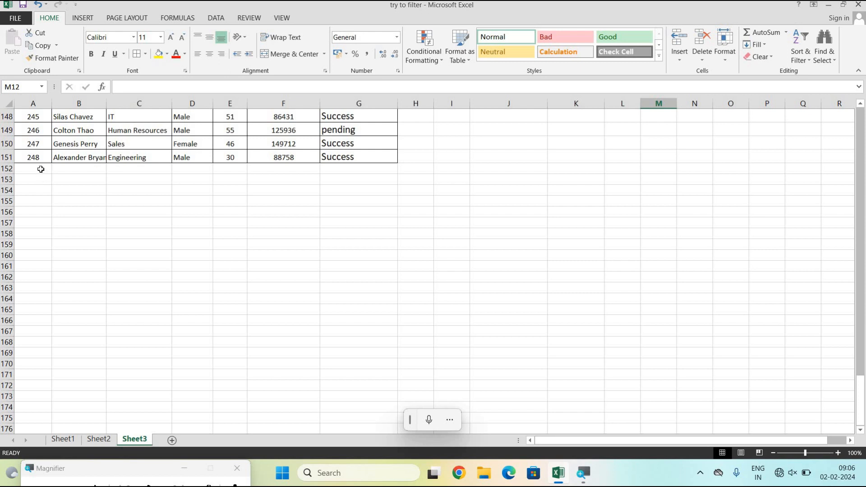
pyautogui.scroll(20, 40, 168)
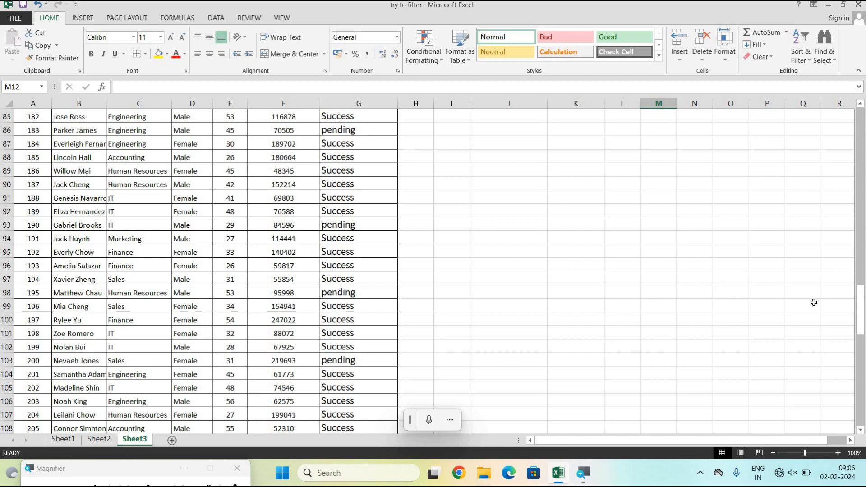
pyautogui.moveTo(860, 303); pyautogui.dragTo(861, 115)
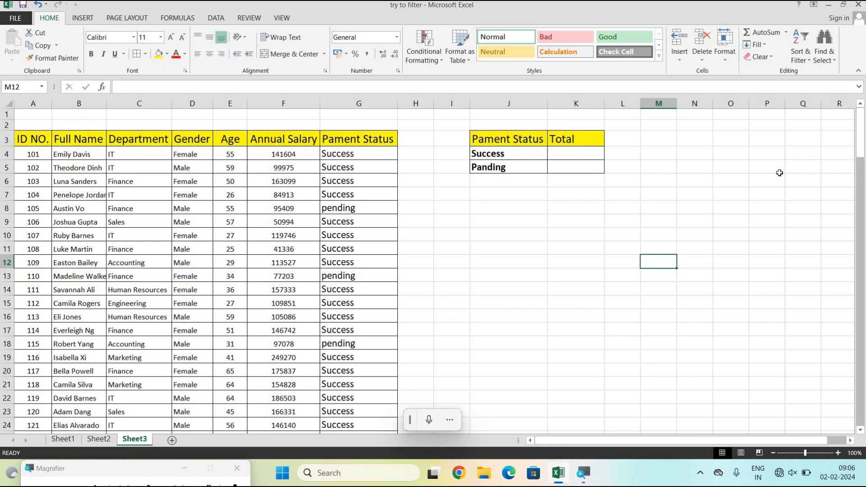
# Start a SUMIF formula in cell K4 with the payment status cells G4:G151 as the criteria range.
pyautogui.click(581, 155)
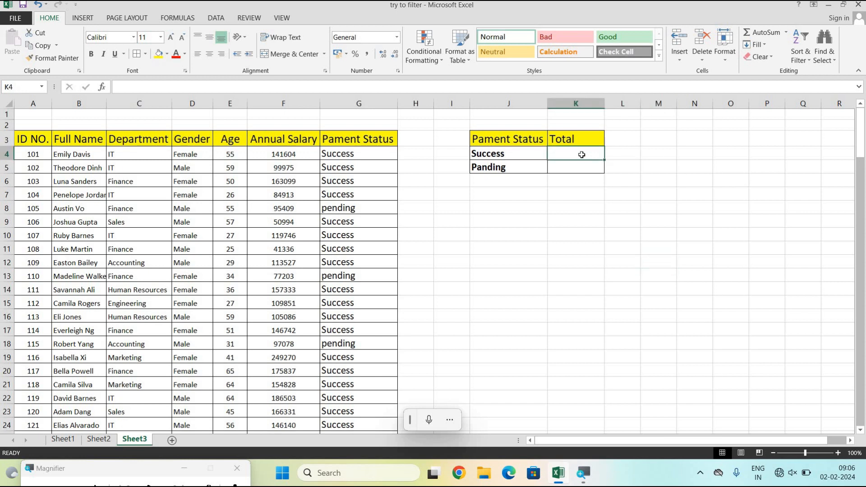
pyautogui.write('=')
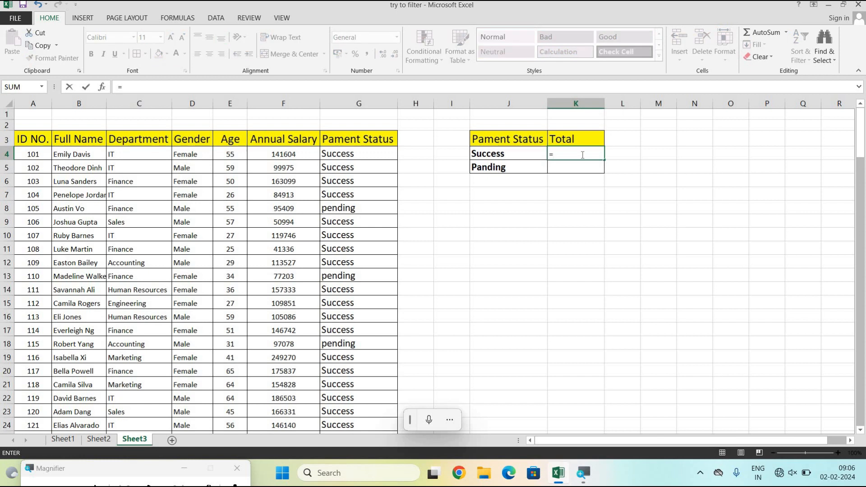
pyautogui.write('sum')
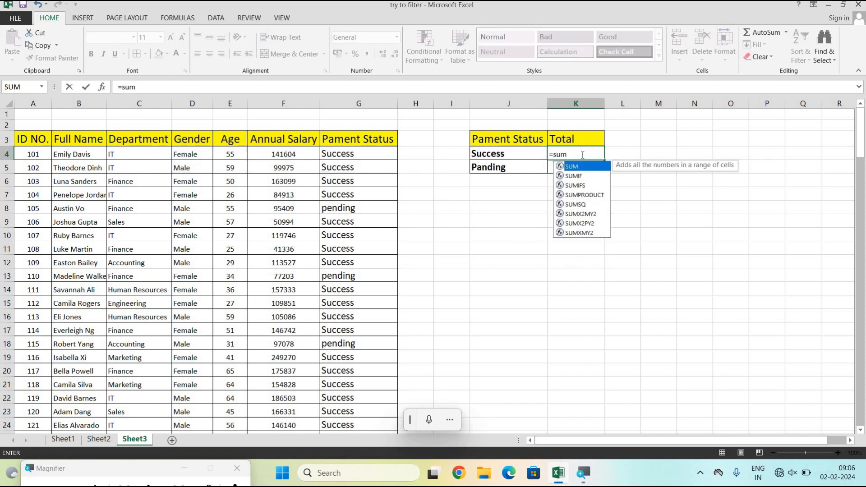
pyautogui.write('if')
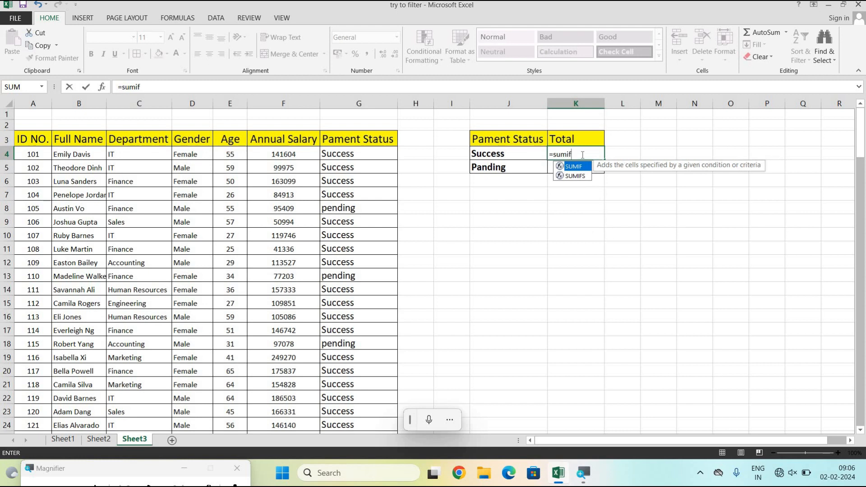
pyautogui.write('(')
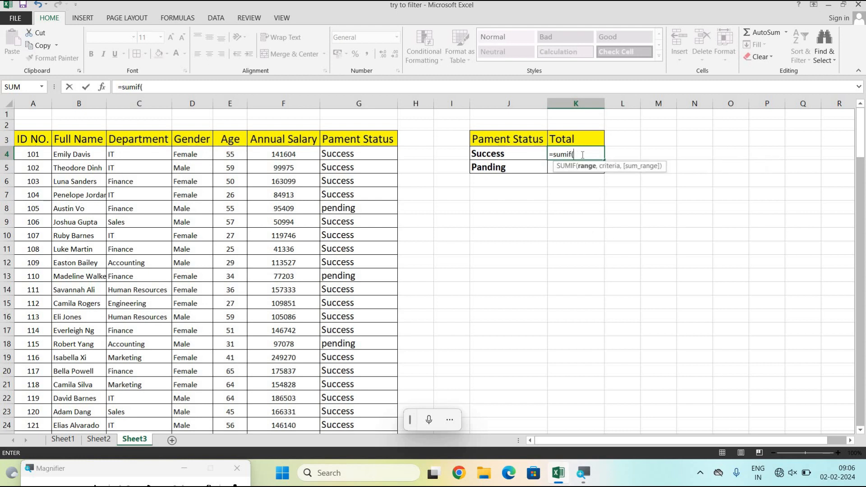
pyautogui.click(366, 157)
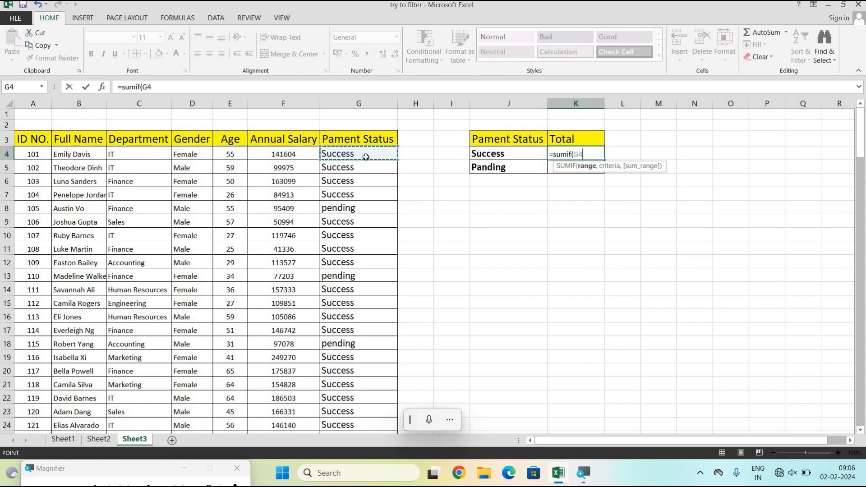
pyautogui.hotkey('ctrl', 'shift', 'Down')
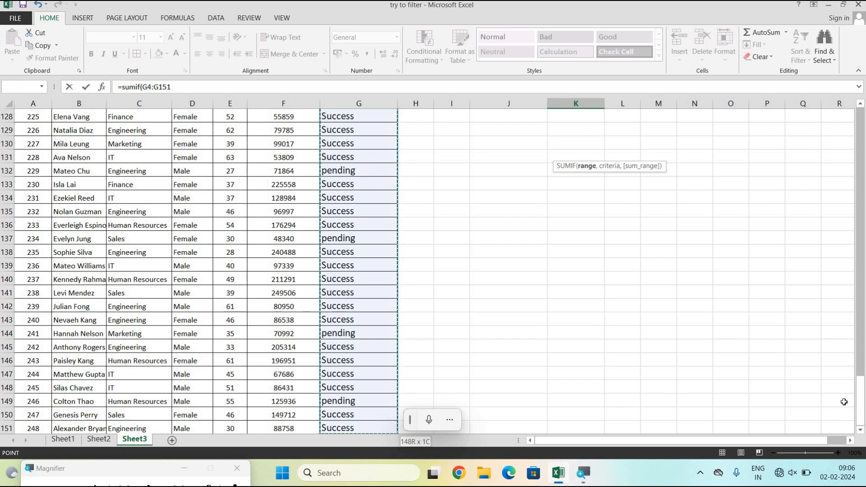
pyautogui.moveTo(857, 360); pyautogui.dragTo(864, 118)
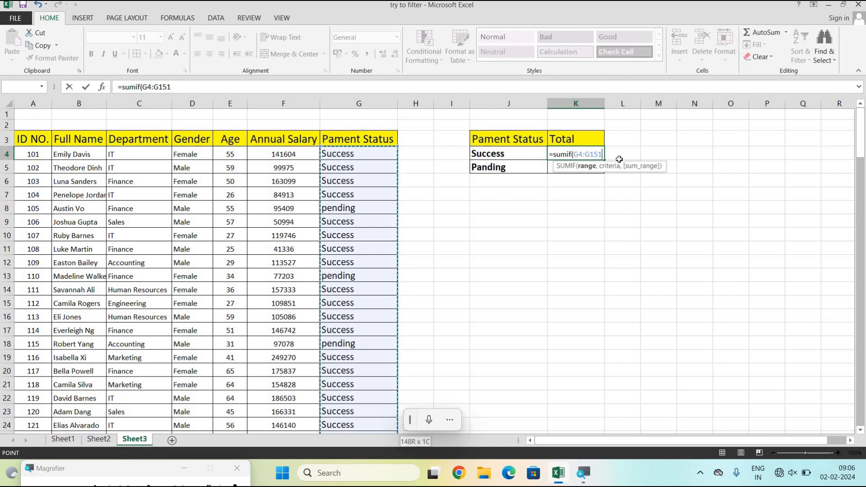
pyautogui.write(',')
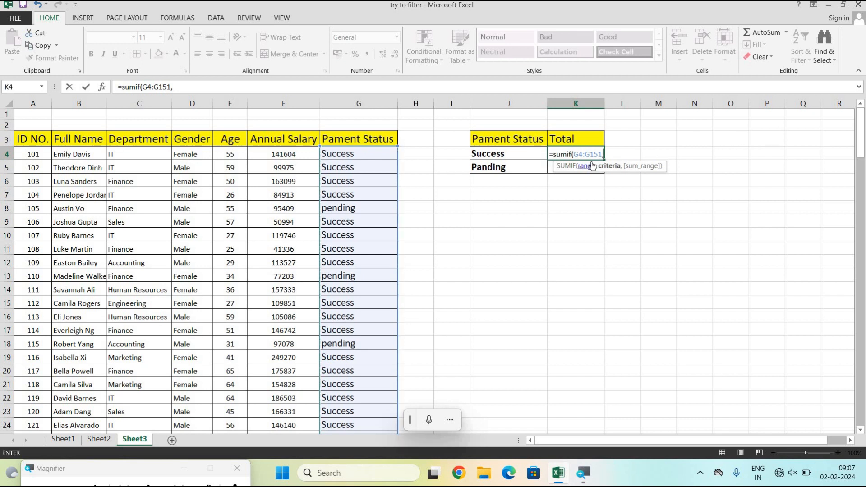
# Make the criteria range in the K4 formula absolute as $G$4:$G$151 and add the criterion "Success".
pyautogui.click(580, 154)
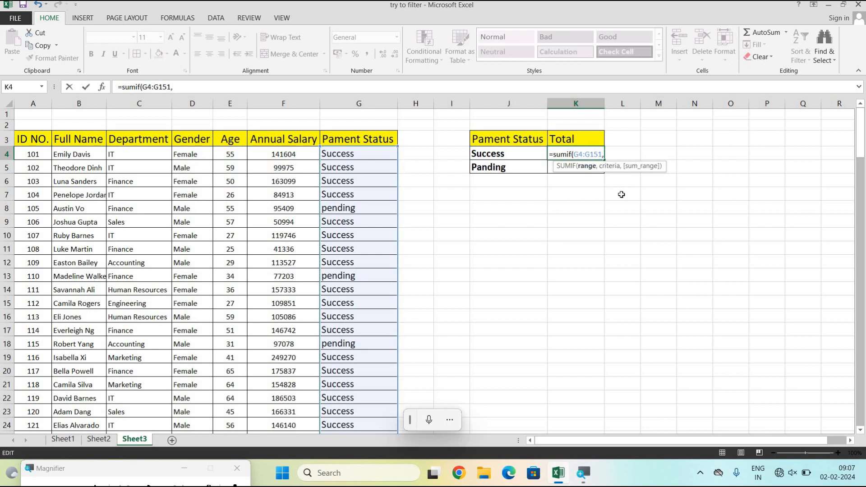
pyautogui.press('F4')
pyautogui.click(599, 154)
pyautogui.press('F4')
pyautogui.click(626, 155)
pyautogui.click(626, 158)
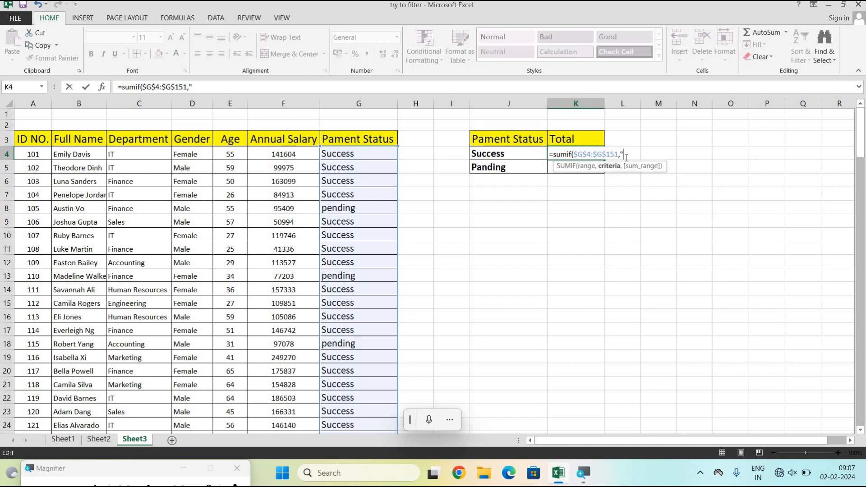
pyautogui.write('"Success')
pyautogui.write(',')
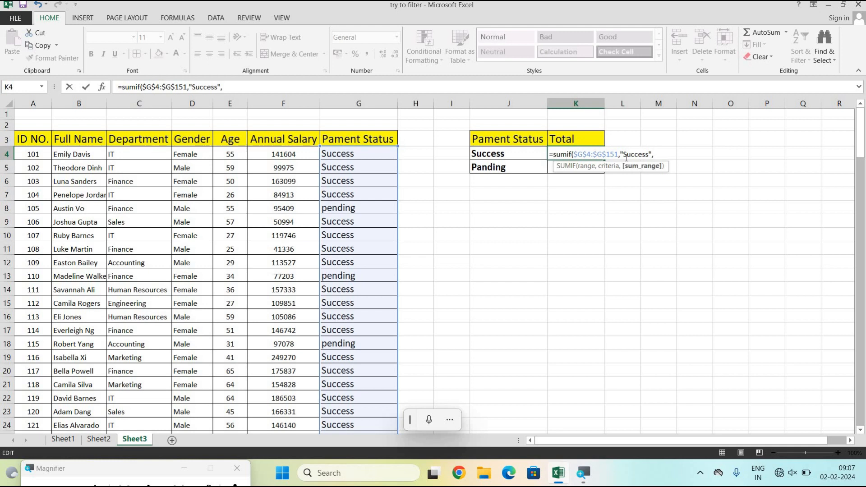
# Complete the K4 formula with the annual salaries as the absolute sum range $F$4:$F$151.
pyautogui.click(280, 153)
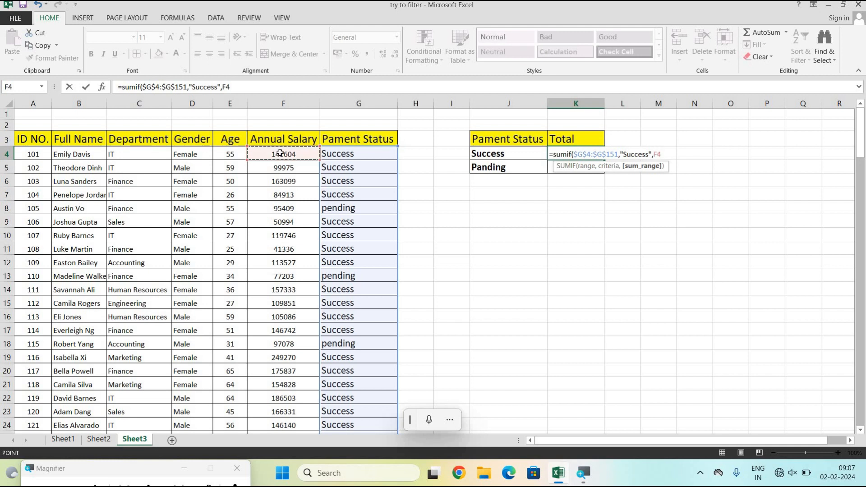
pyautogui.hotkey('ctrl', 'shift', 'Down')
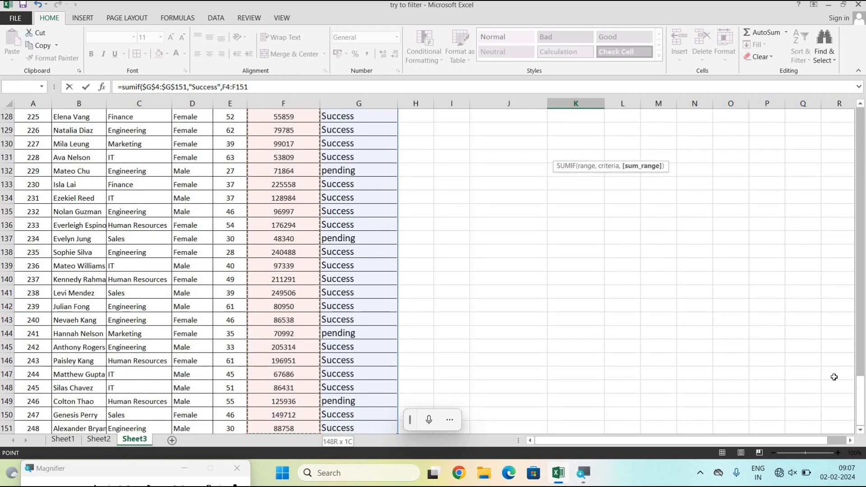
pyautogui.moveTo(858, 394); pyautogui.dragTo(857, 6)
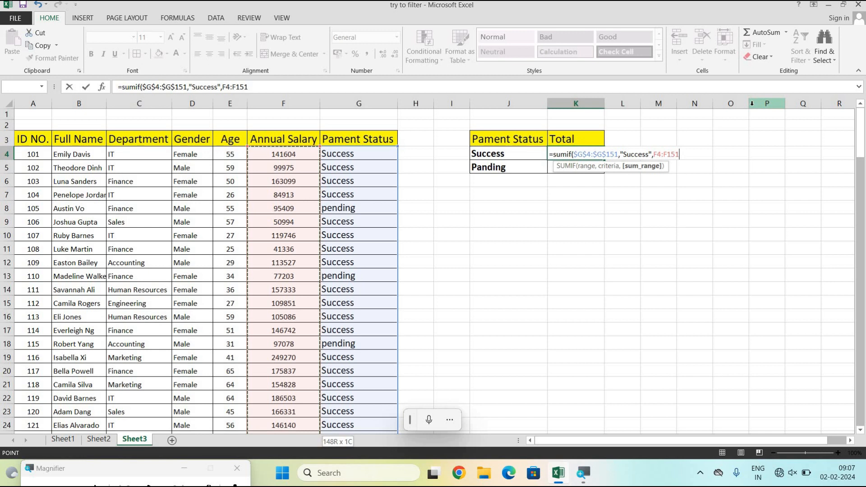
pyautogui.write(')')
pyautogui.click(658, 156)
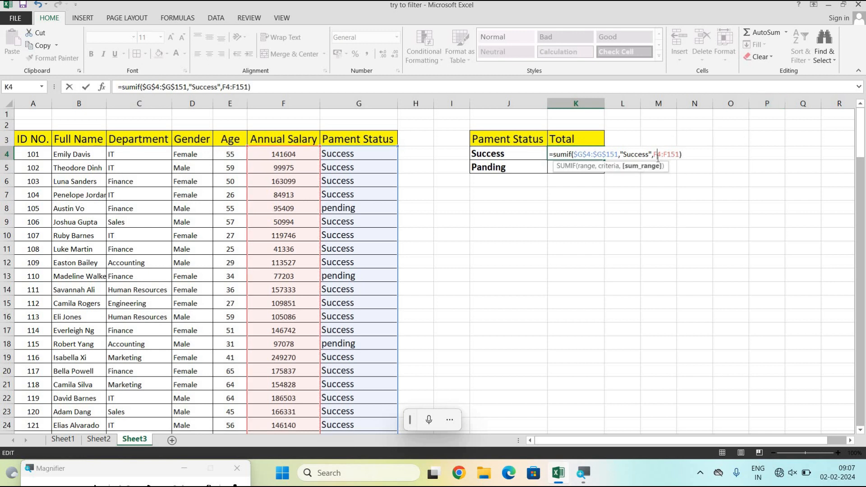
pyautogui.press('F4')
pyautogui.click(677, 158)
pyautogui.press('F4')
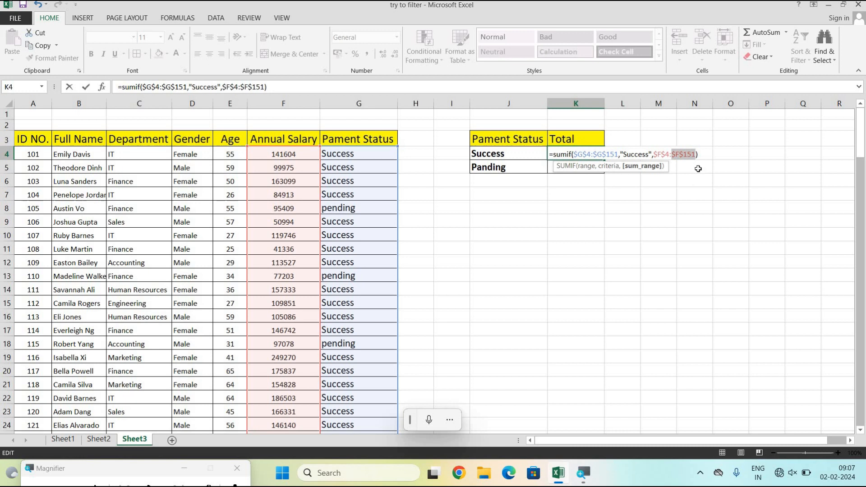
pyautogui.press('Return')
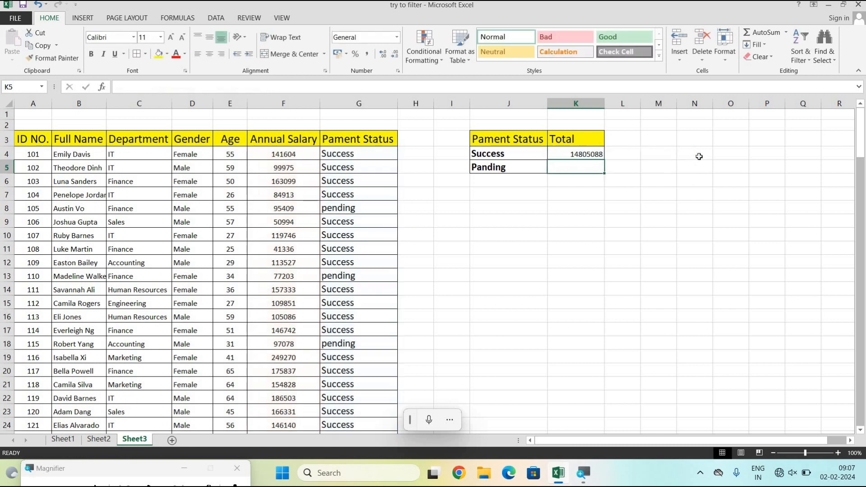
# Fill the K4 formula down to K5 and change the criterion in K5 to "Panding".
pyautogui.click(573, 154)
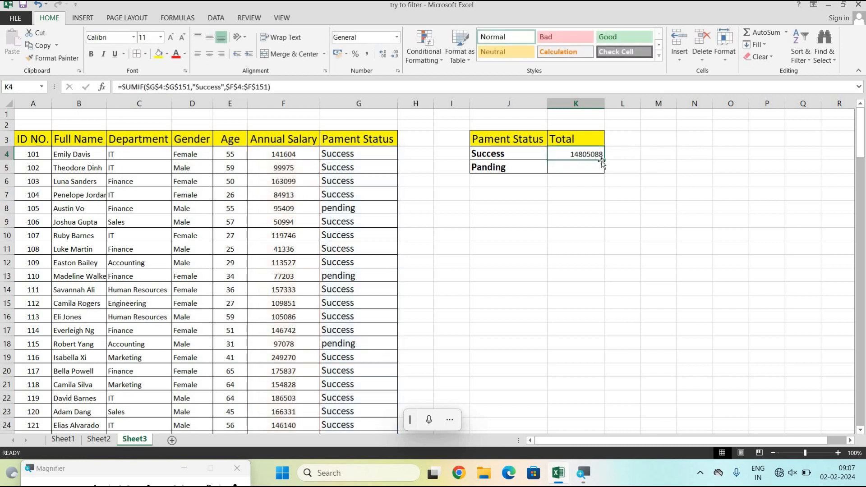
pyautogui.moveTo(605, 172); pyautogui.dragTo(605, 173)
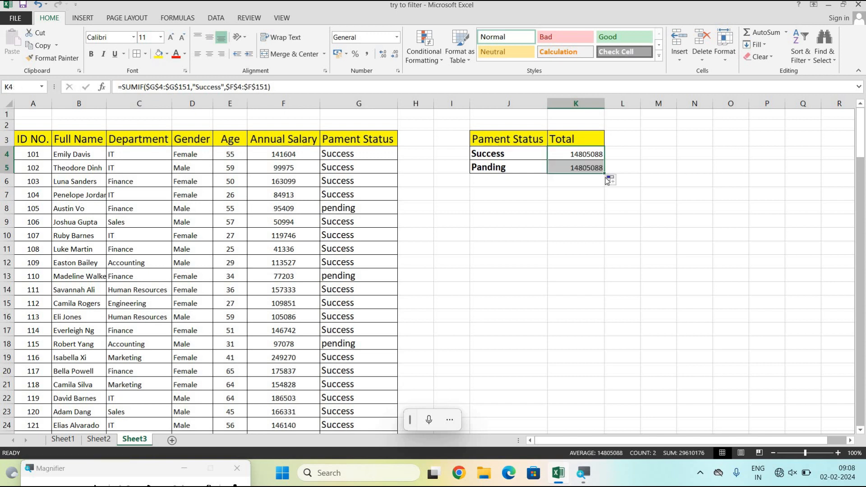
pyautogui.click(580, 169)
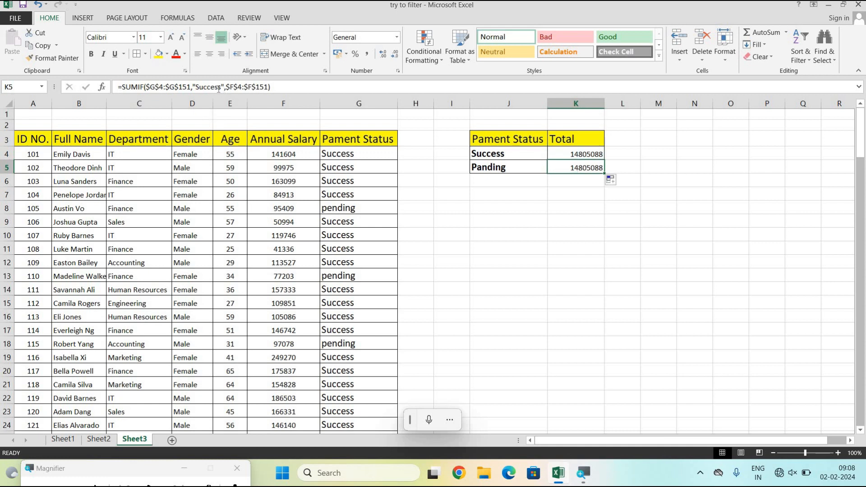
pyautogui.click(220, 87)
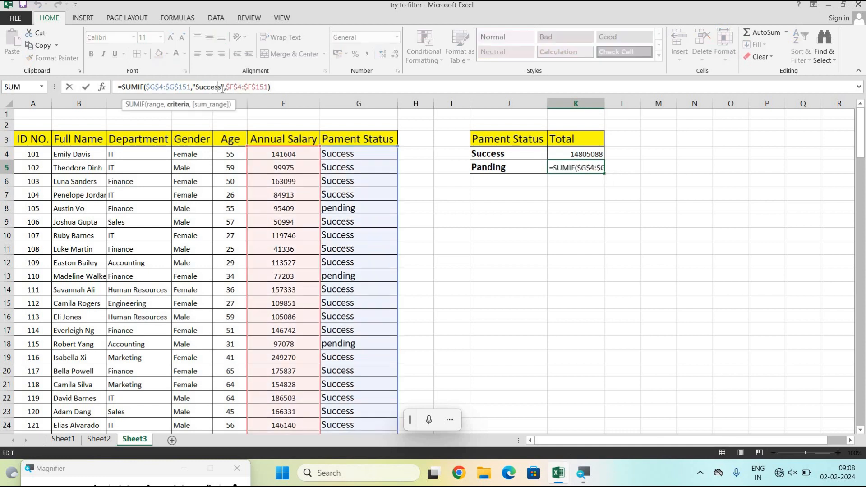
pyautogui.press('BackSpace')
pyautogui.press('BackSpace')
pyautogui.press('BackSpace')
pyautogui.press('BackSpace')
pyautogui.press('BackSpace')
pyautogui.press('BackSpace')
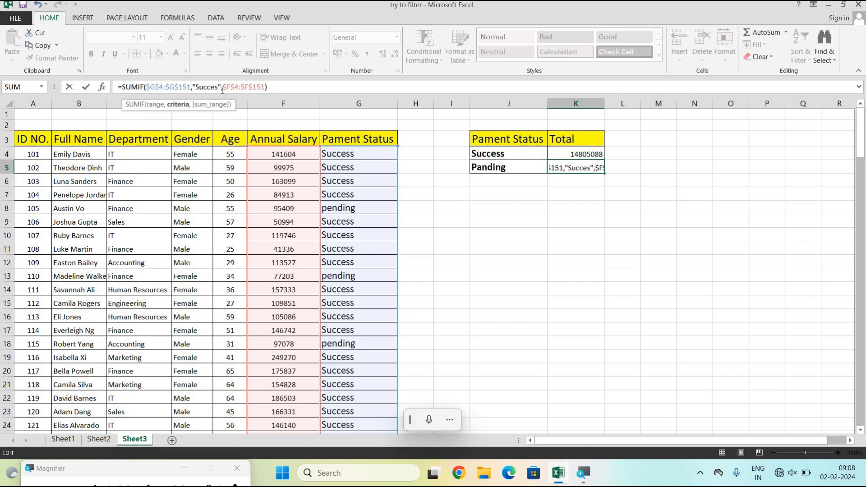
pyautogui.press('BackSpace')
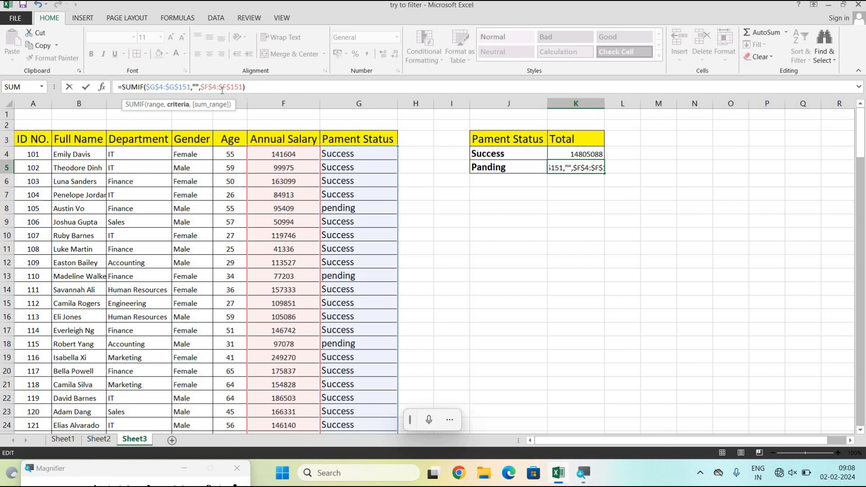
pyautogui.write('P')
pyautogui.write('andin')
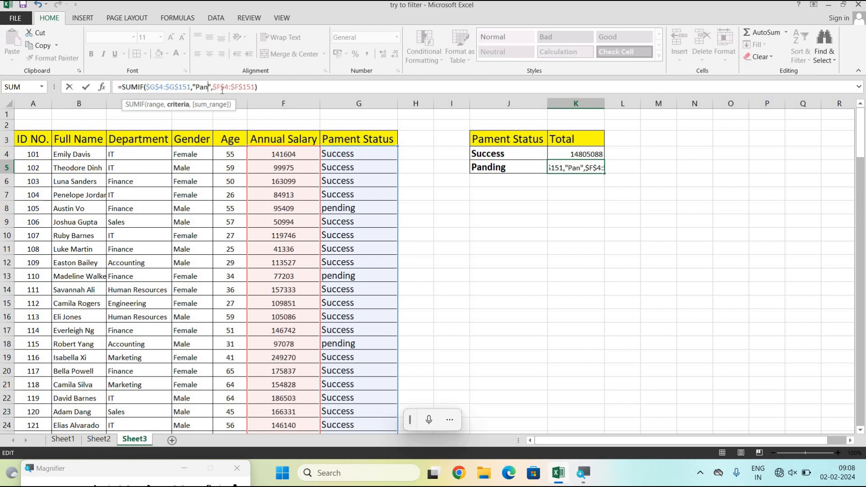
pyautogui.write('g')
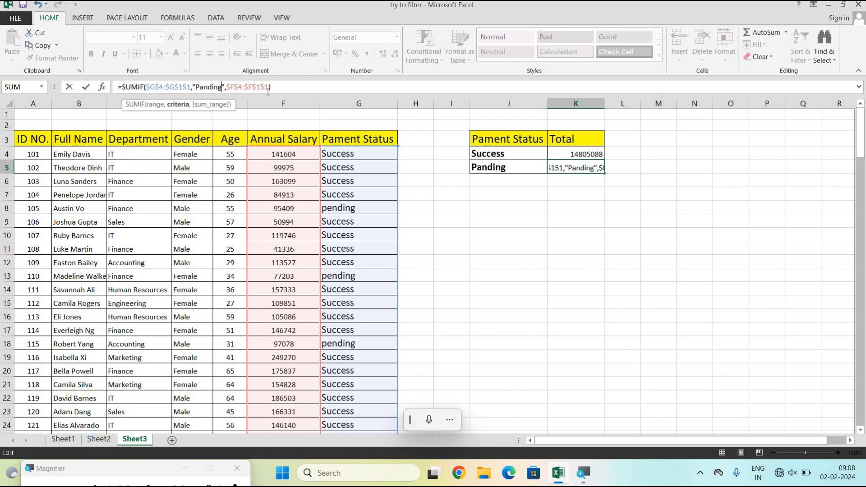
pyautogui.press('Return')
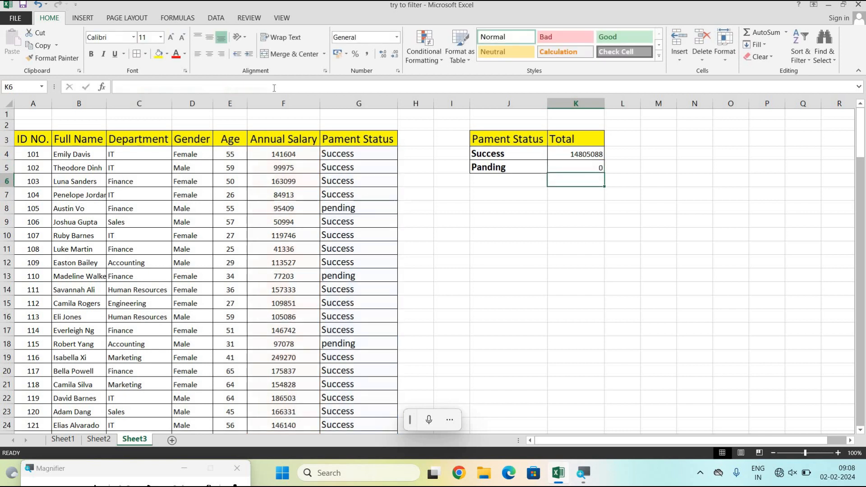
pyautogui.click(577, 165)
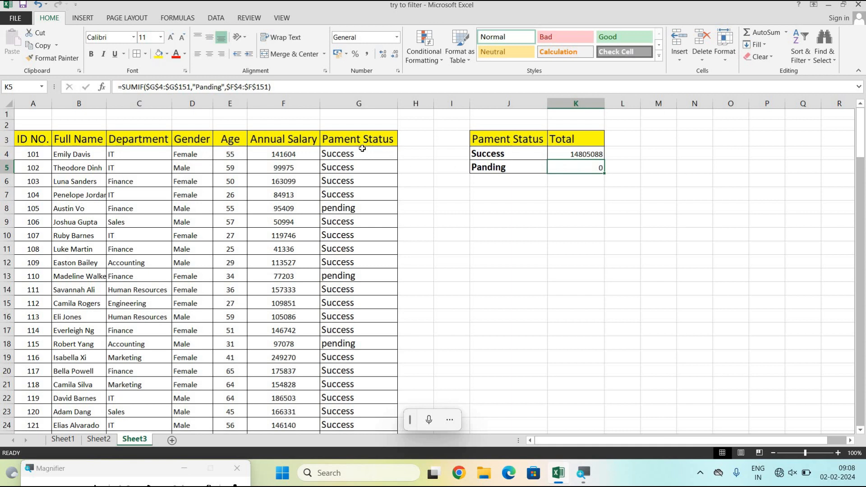
# Correct the criterion in the K5 SUMIF formula to "Pending".
pyautogui.click(206, 87)
pyautogui.press('BackSpace')
pyautogui.write('e')
pyautogui.click(282, 86)
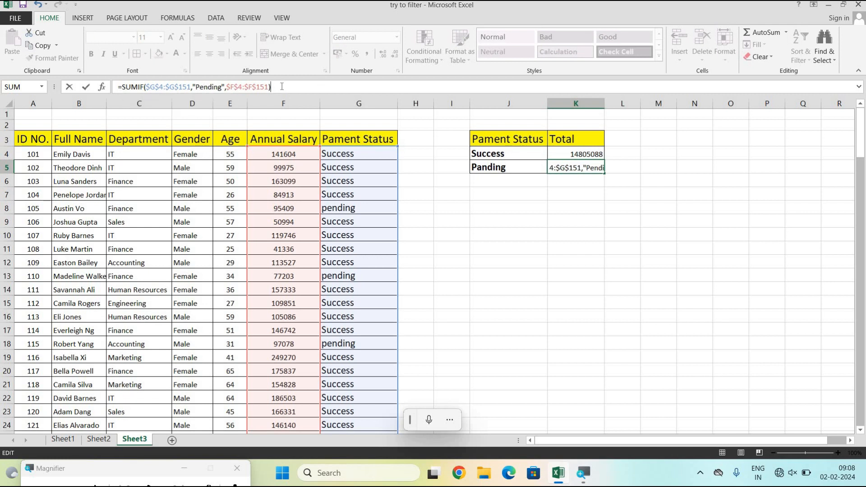
pyautogui.press('Return')
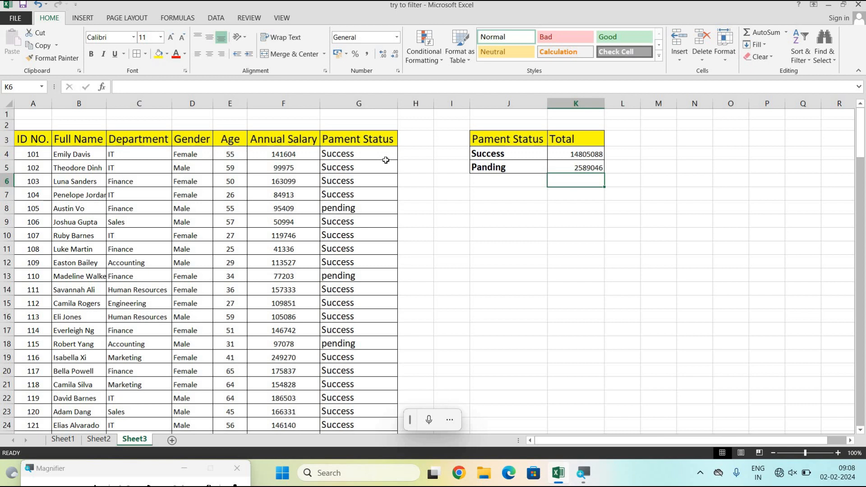
# Review the SUMIF formulas in K5 and K4 and the salary type totals on Sheet2, then return to Sheet3 and minimize the workbook.
pyautogui.click(578, 169)
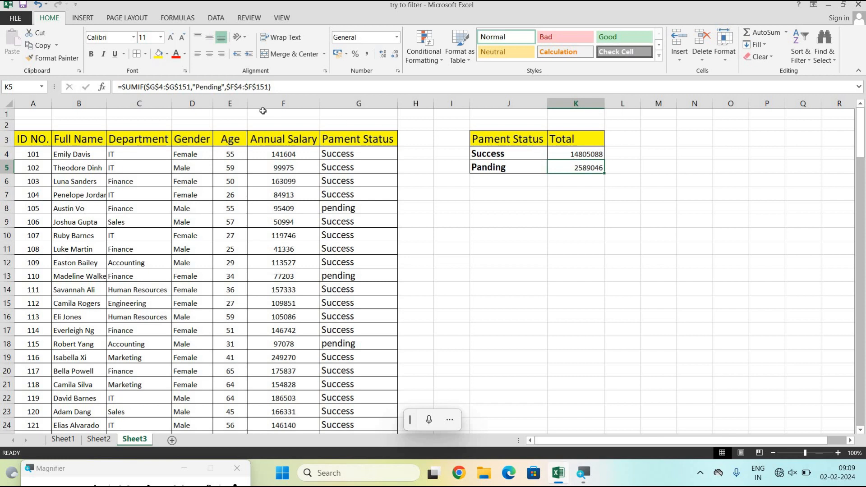
pyautogui.click(575, 152)
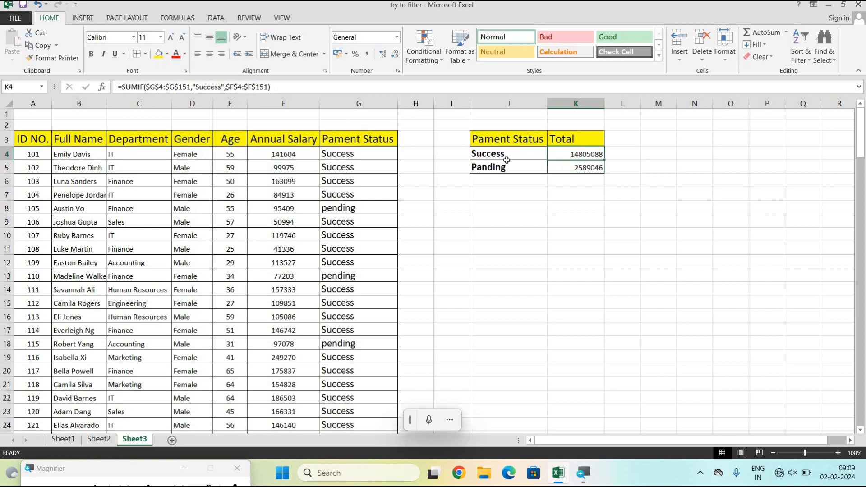
pyautogui.click(586, 169)
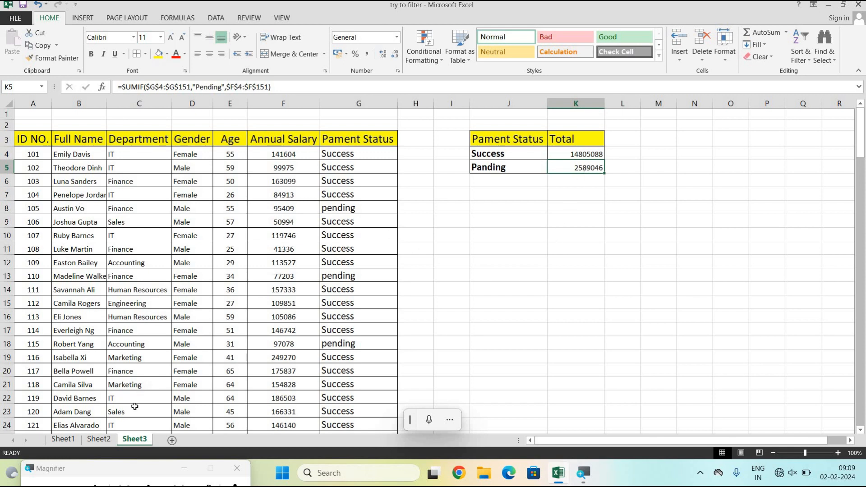
pyautogui.click(99, 439)
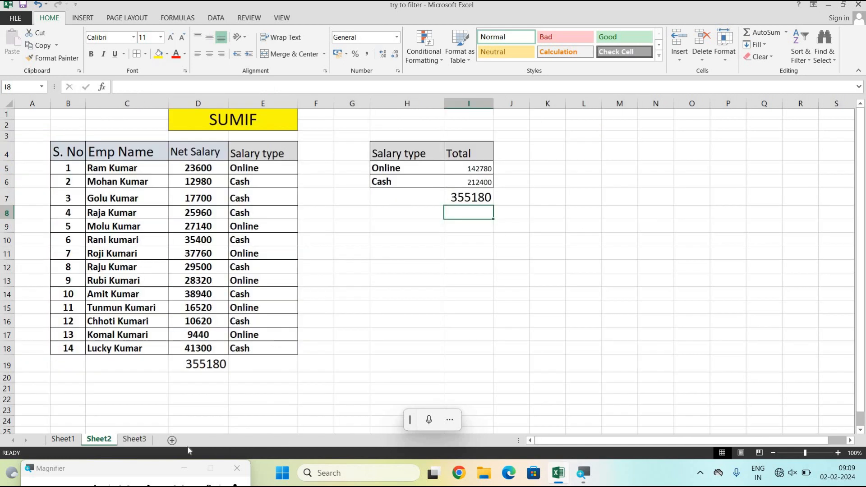
pyautogui.click(134, 438)
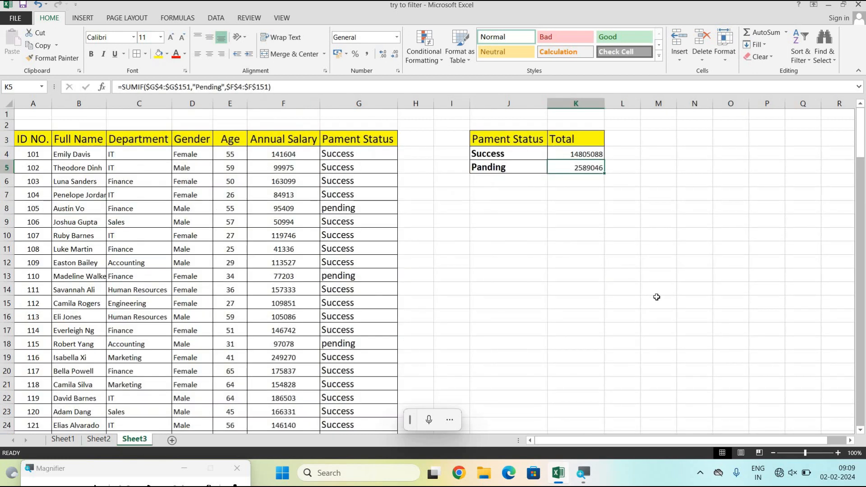
pyautogui.click(829, 6)
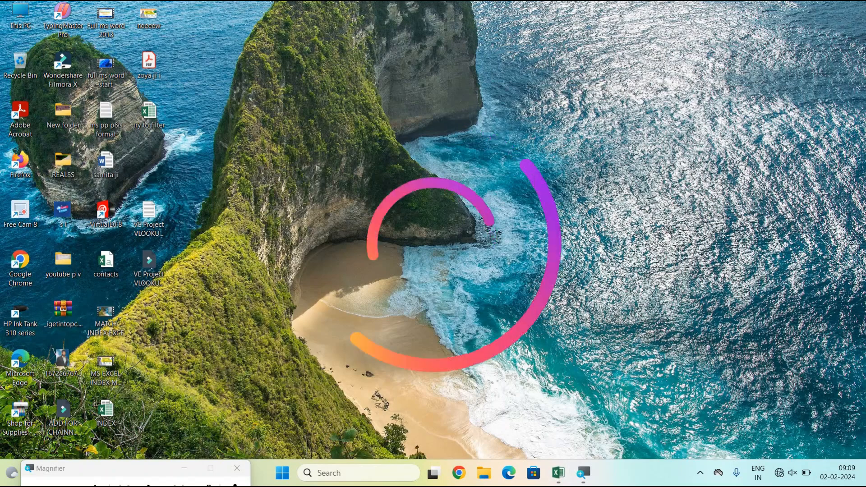